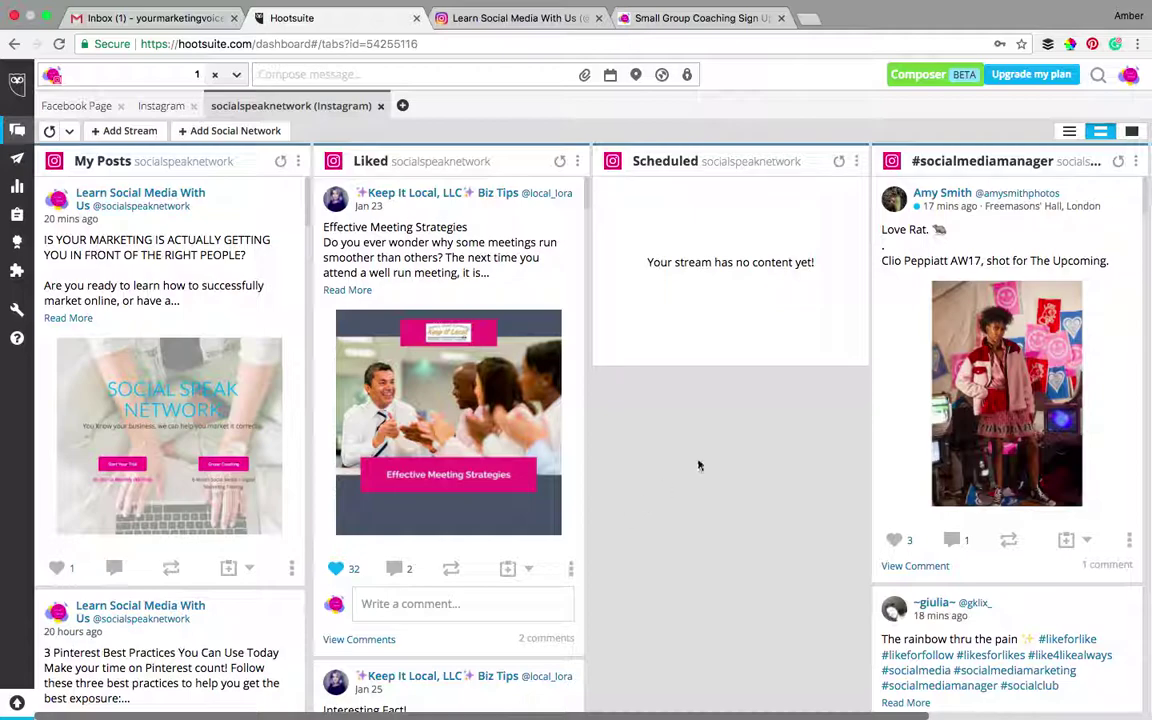
# Step: From Manage social networks, add a private network and choose Instagram to connect
pyautogui.click(1131, 80)
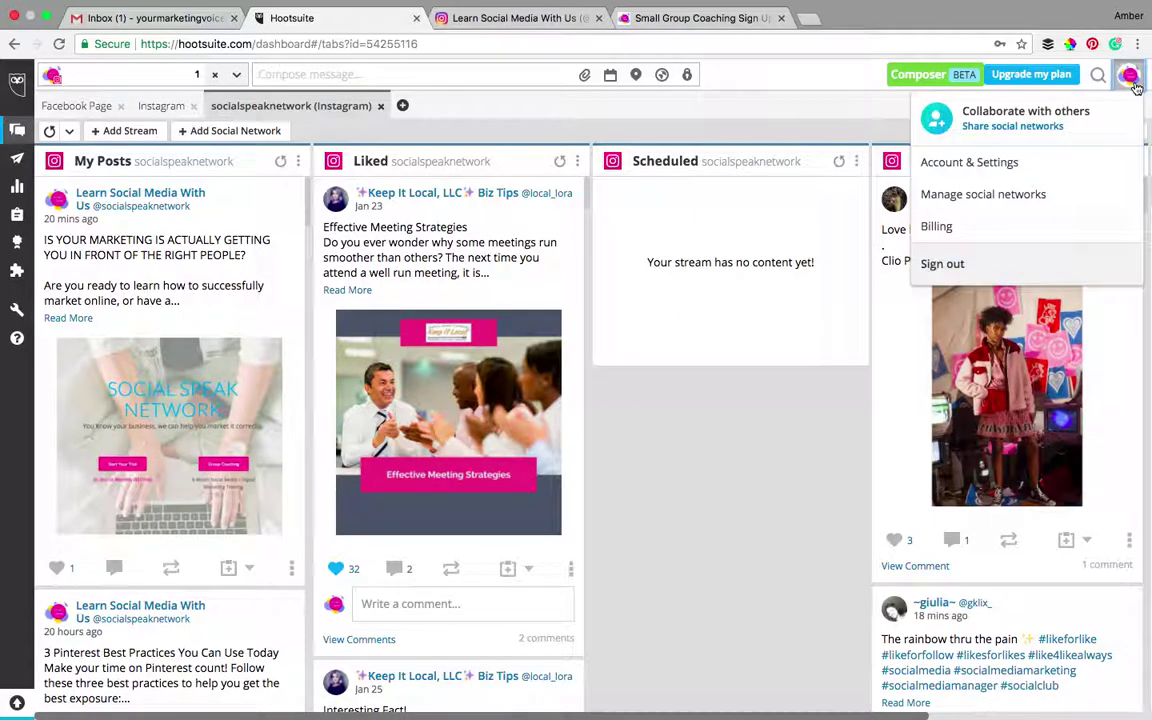
pyautogui.click(1030, 196)
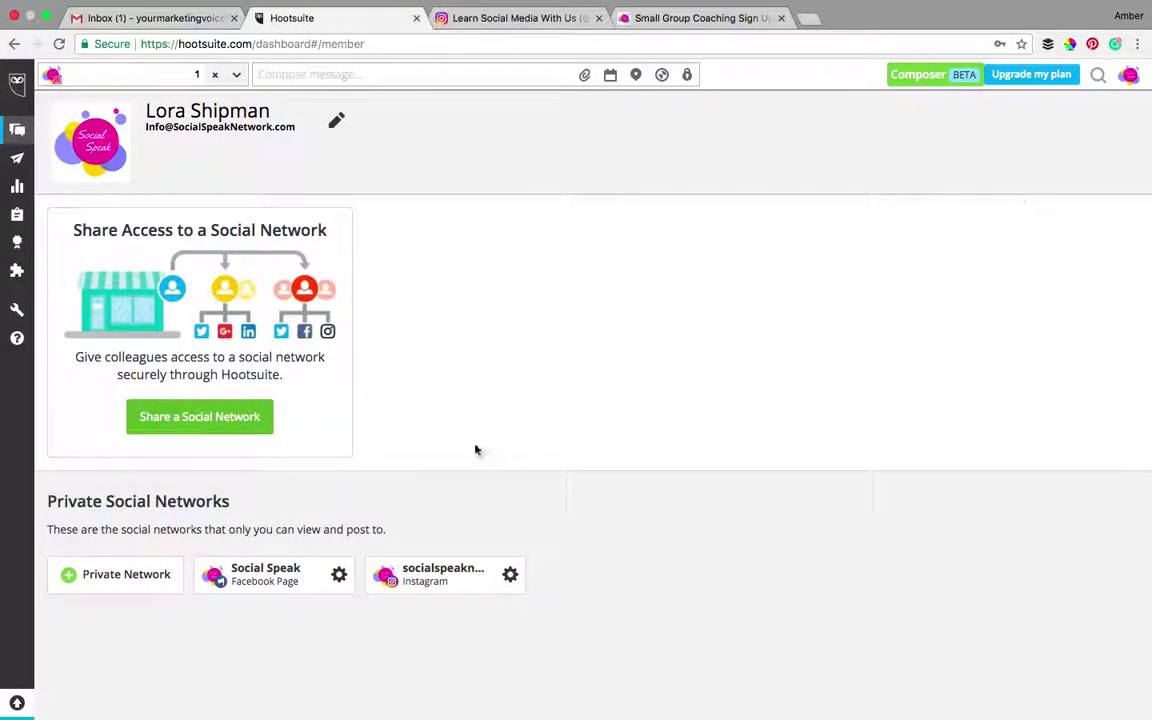
pyautogui.click(165, 577)
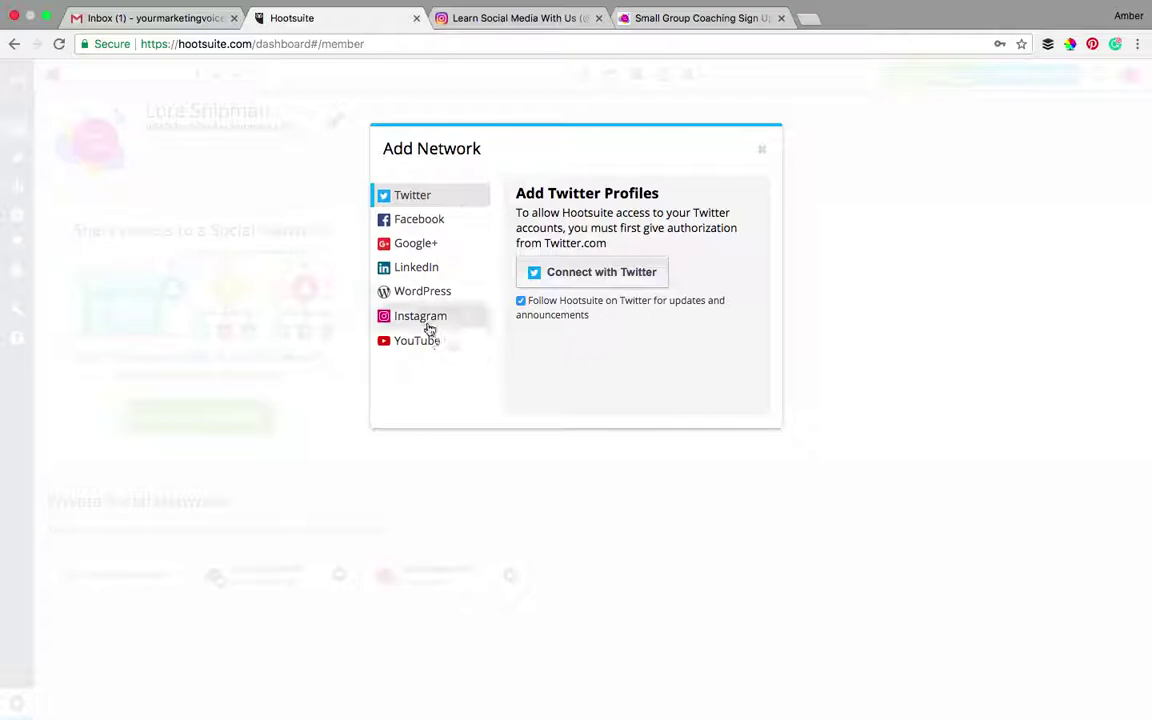
pyautogui.click(427, 326)
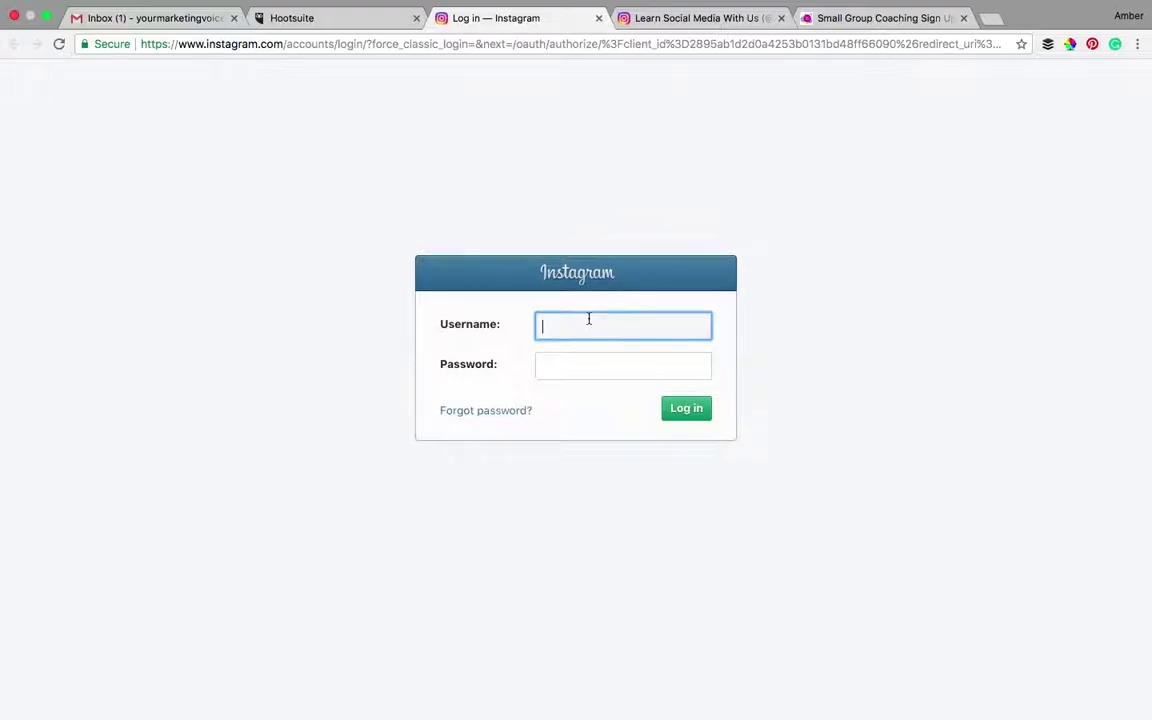
# Step: Log in to Instagram with the saved username and the account password
pyautogui.write('soc')
pyautogui.press('Down')
pyautogui.press('Return')
pyautogui.press('Tab')
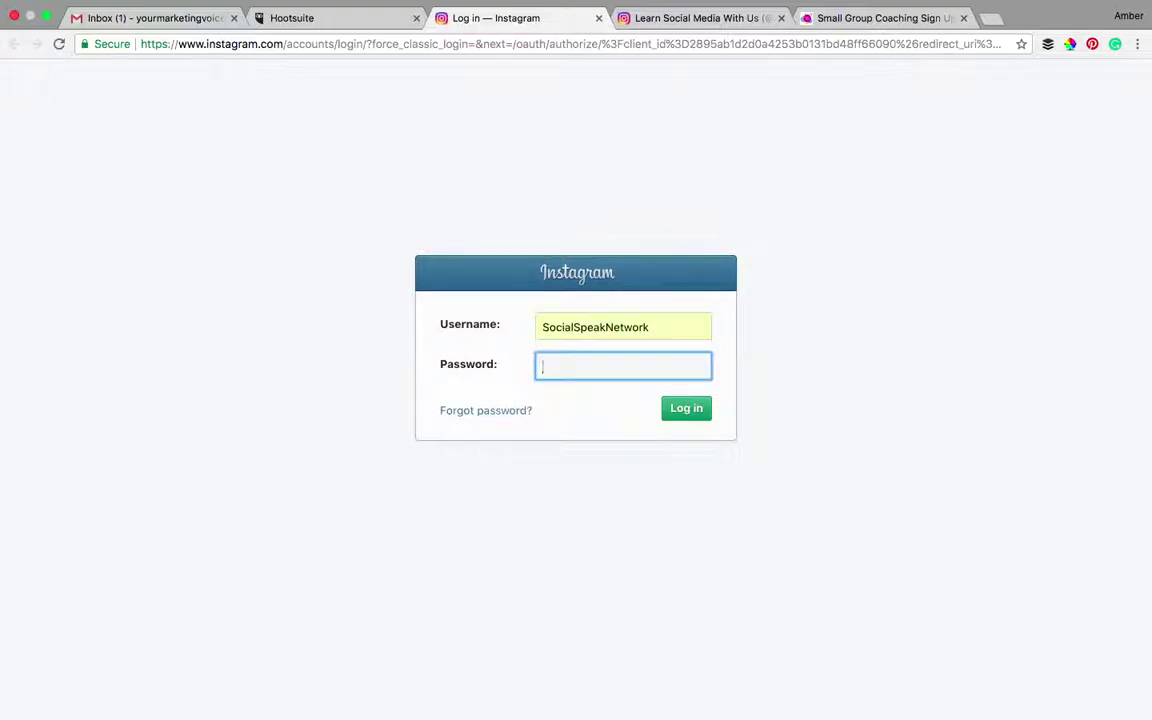
pyautogui.write('**************')
pyautogui.press('Return')
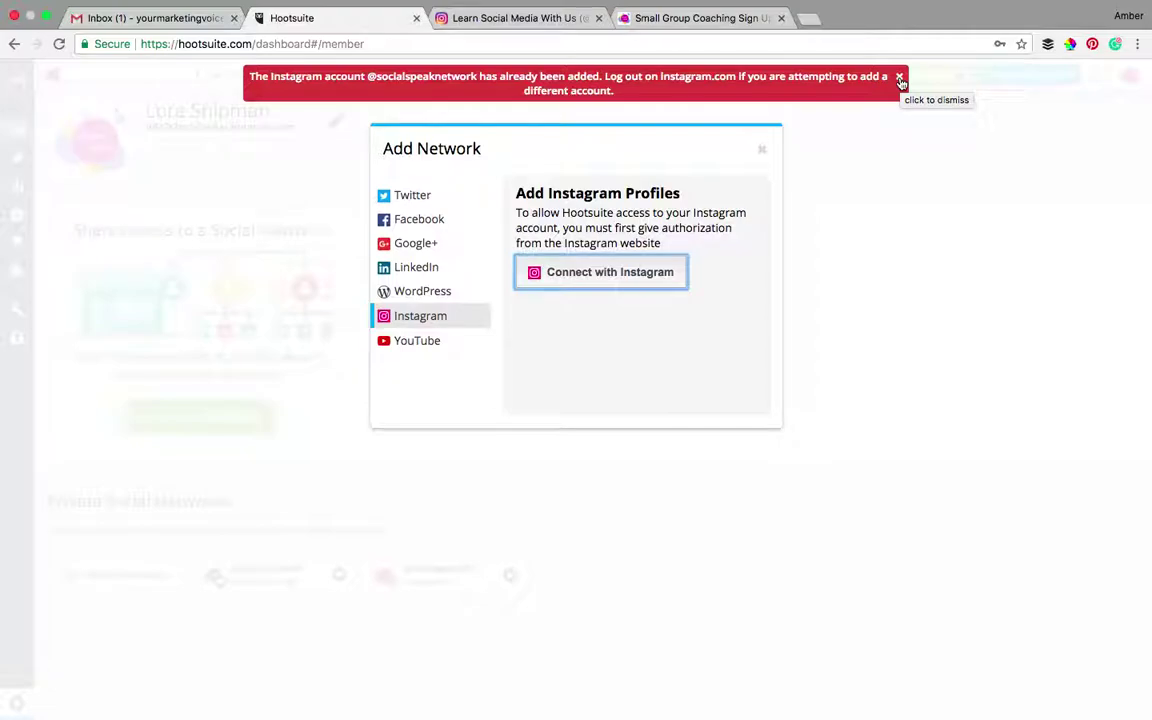
# Step: Dismiss the already-added account error and close the Add Network dialog
pyautogui.click(899, 78)
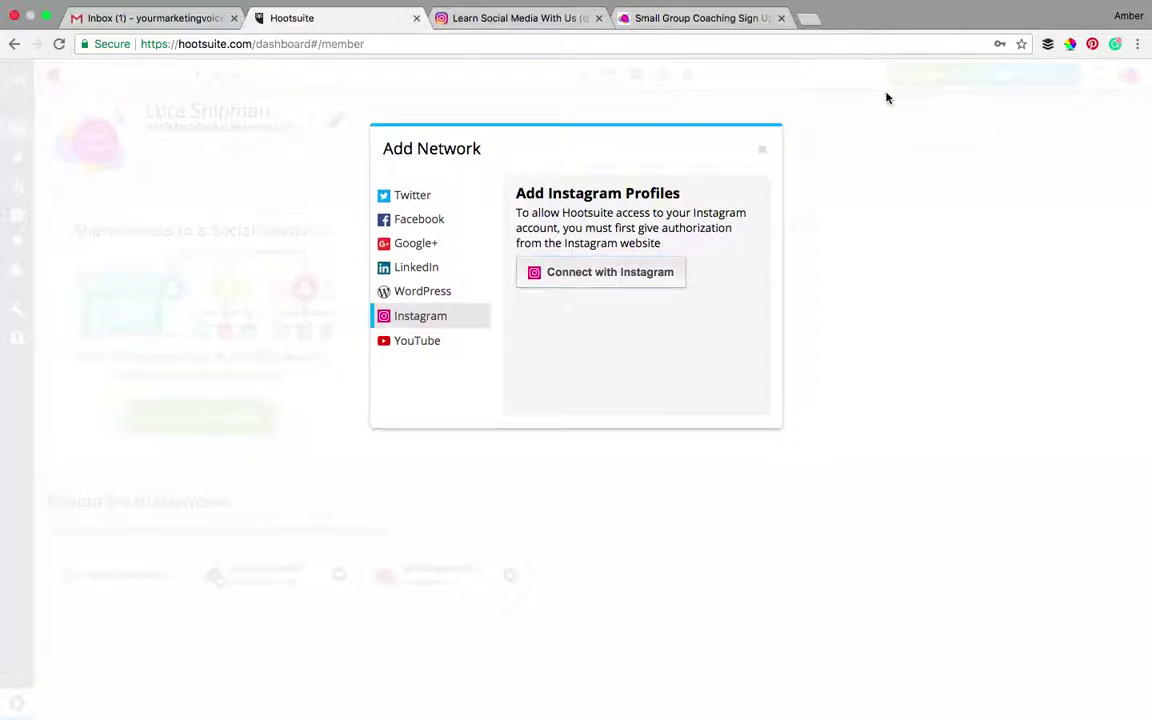
pyautogui.click(763, 155)
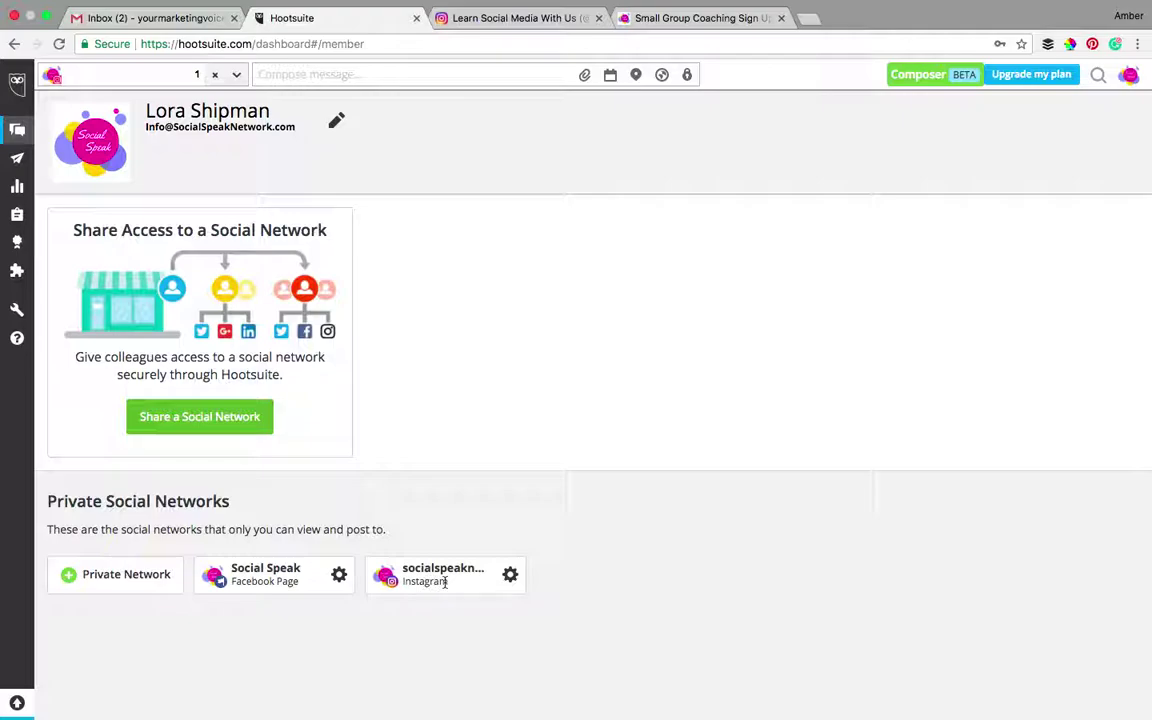
# Step: Go to Streams, open the socialspeaknetwork Instagram tab and start a new message
pyautogui.moveTo(18, 88)
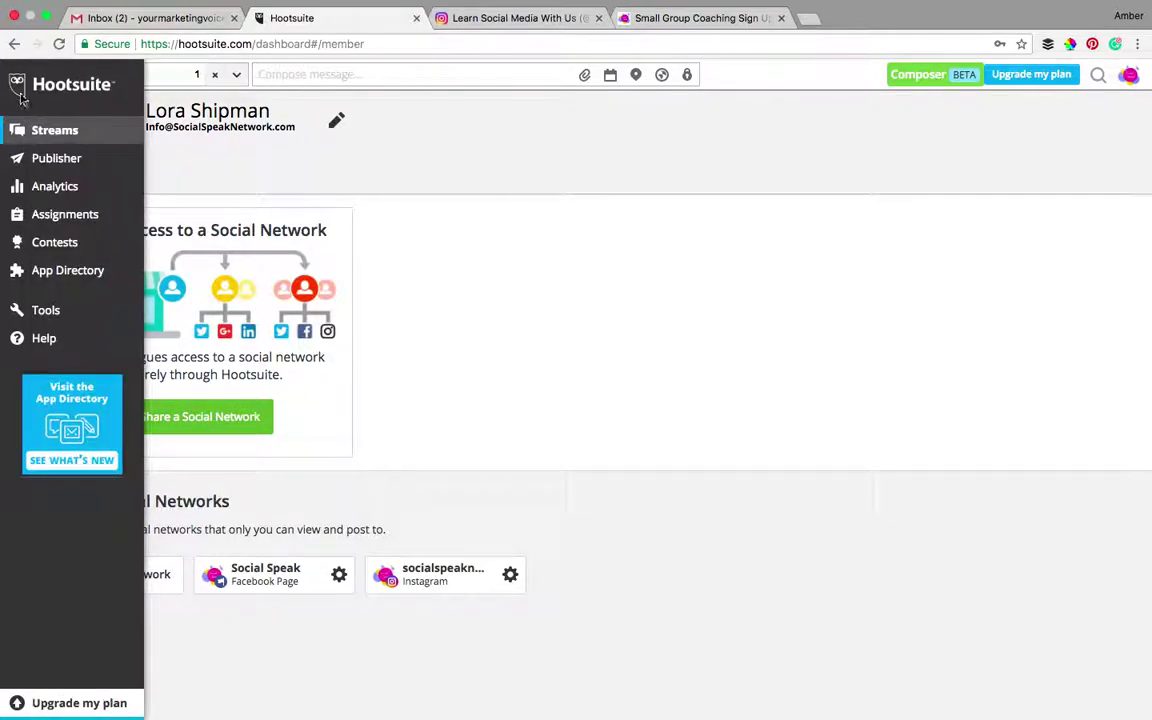
pyautogui.click(44, 130)
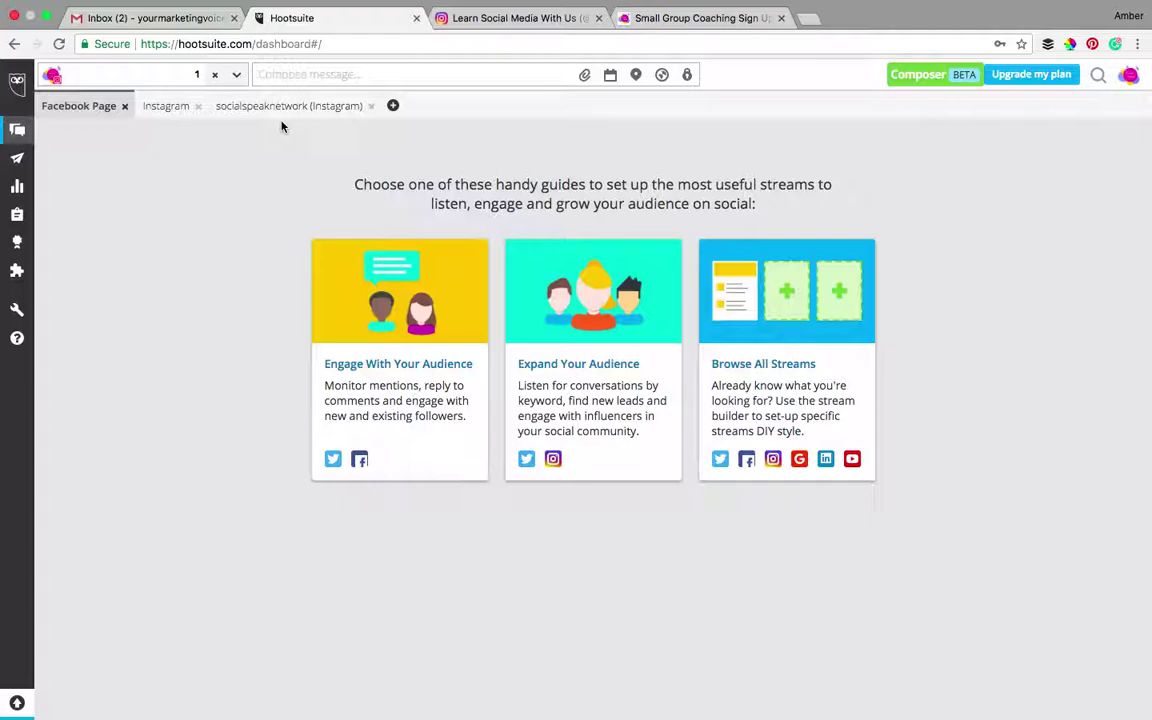
pyautogui.click(283, 120)
pyautogui.click(322, 80)
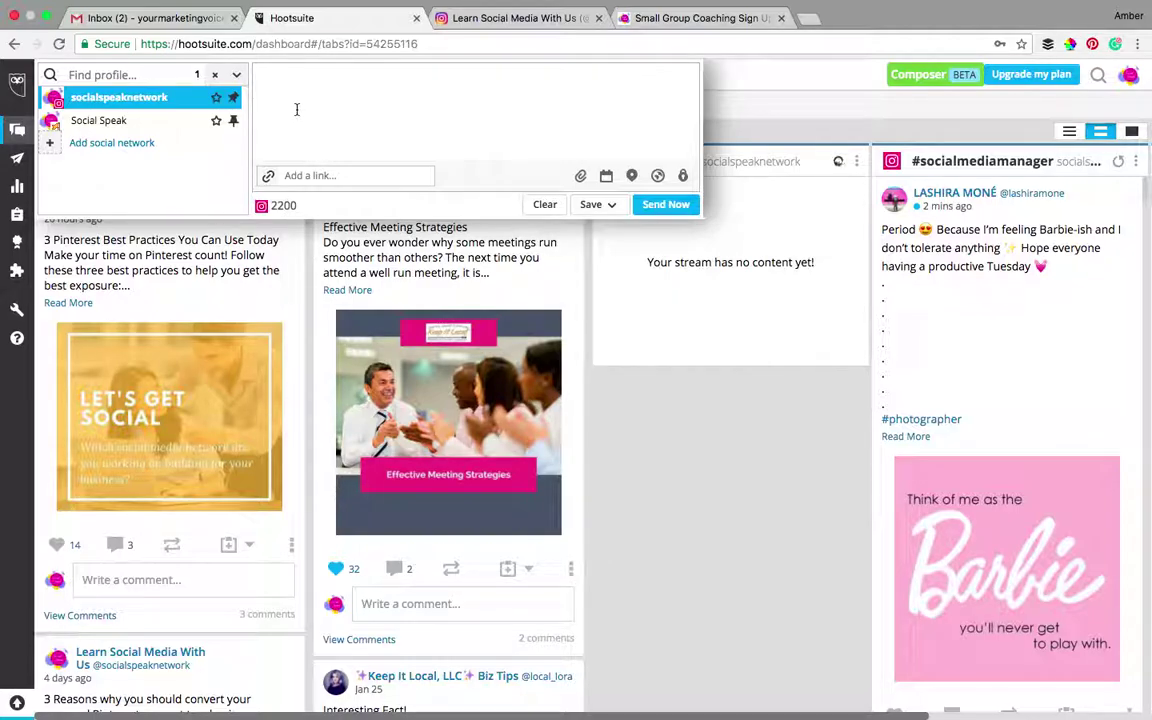
# Step: Paste the Small Group Coaching Program text, add paragraph breaks, and type hashtags like #SocialMediaTips
pyautogui.press('super+v')
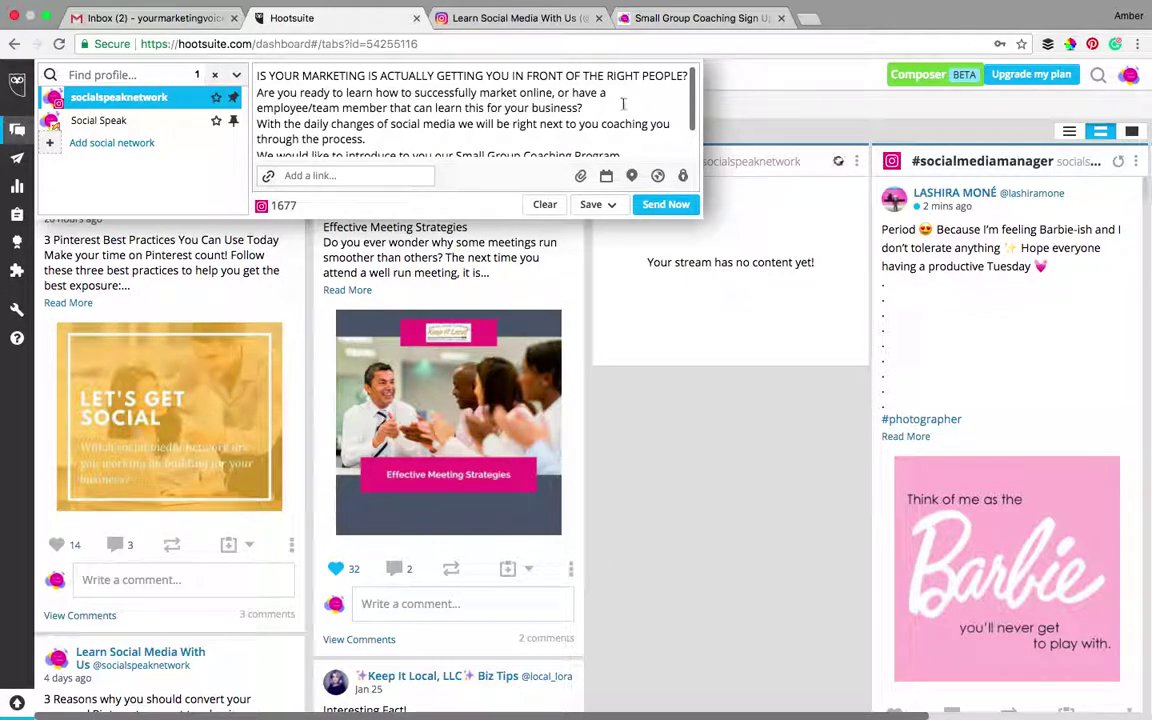
pyautogui.click(553, 108)
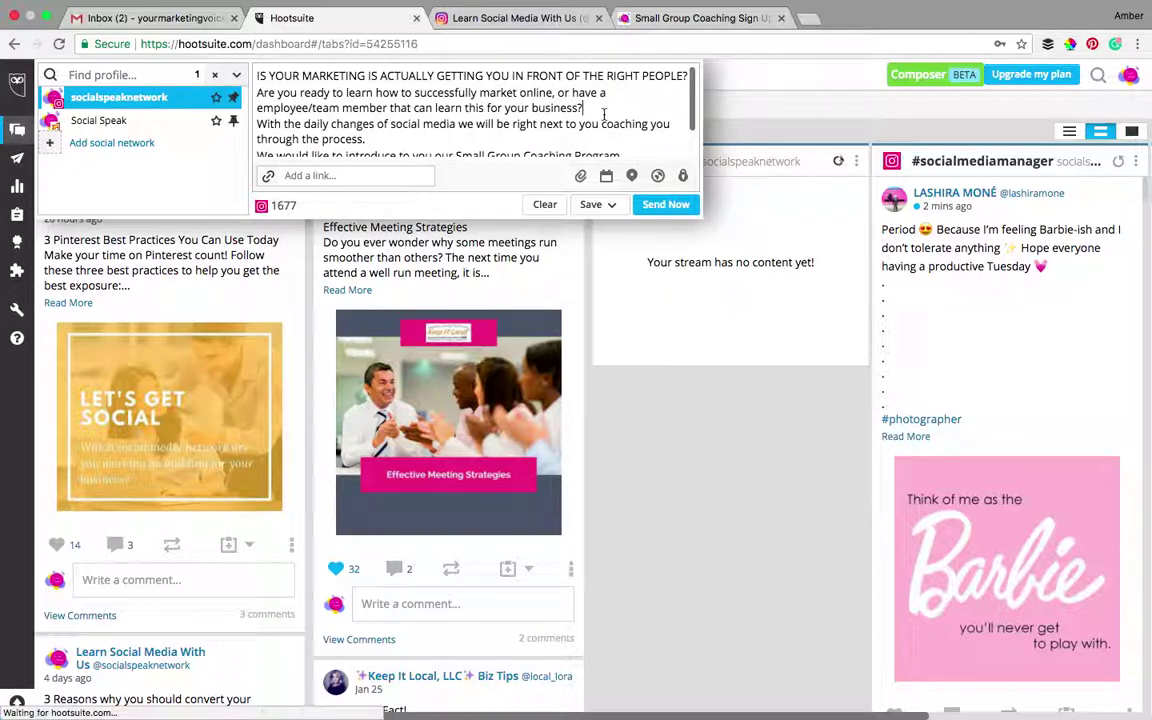
pyautogui.press('Return')
pyautogui.scroll(-2, 540, 113)
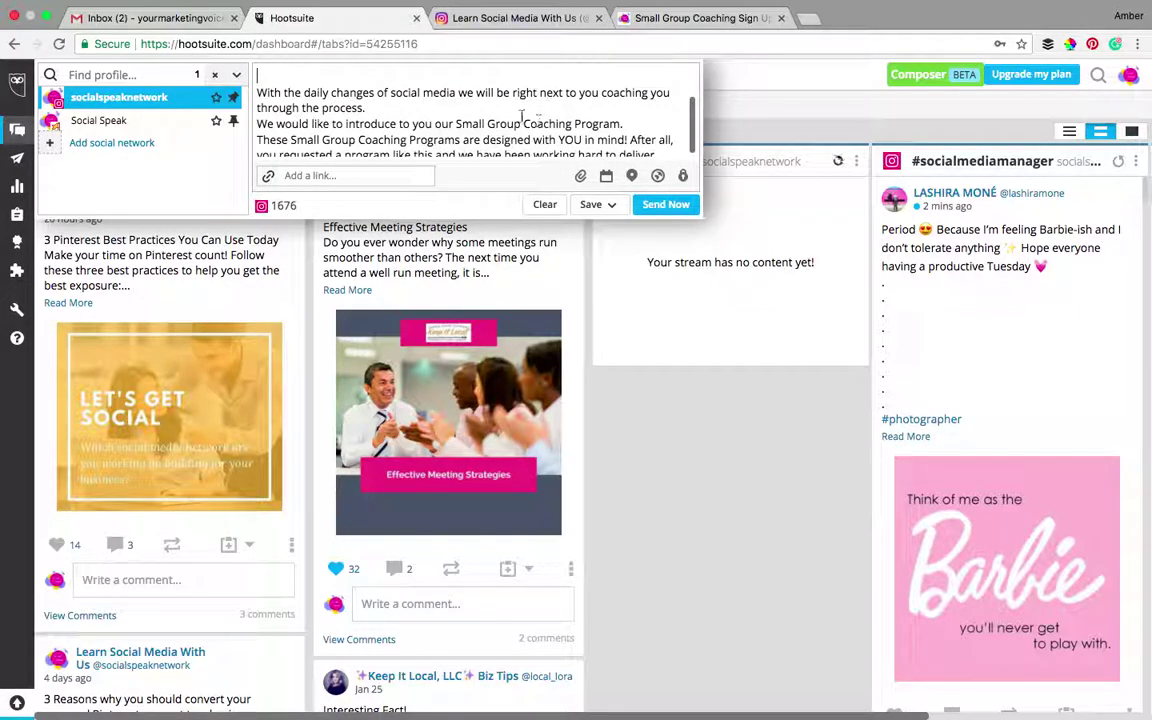
pyautogui.click(507, 109)
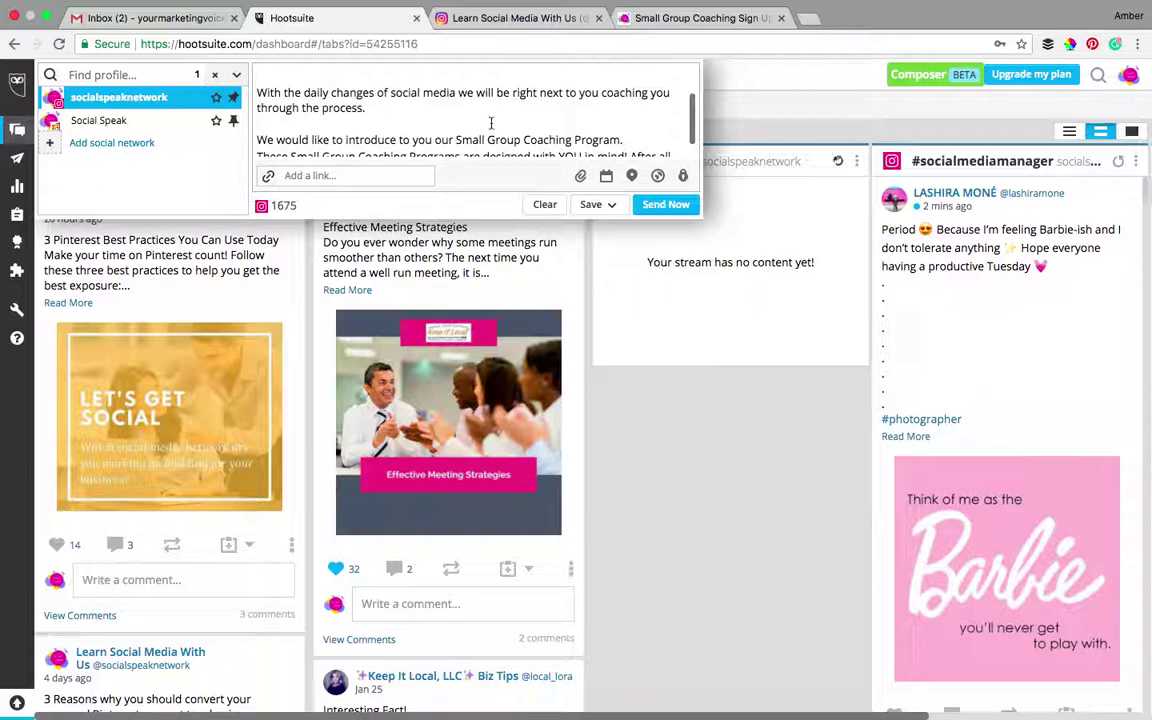
pyautogui.press('Return')
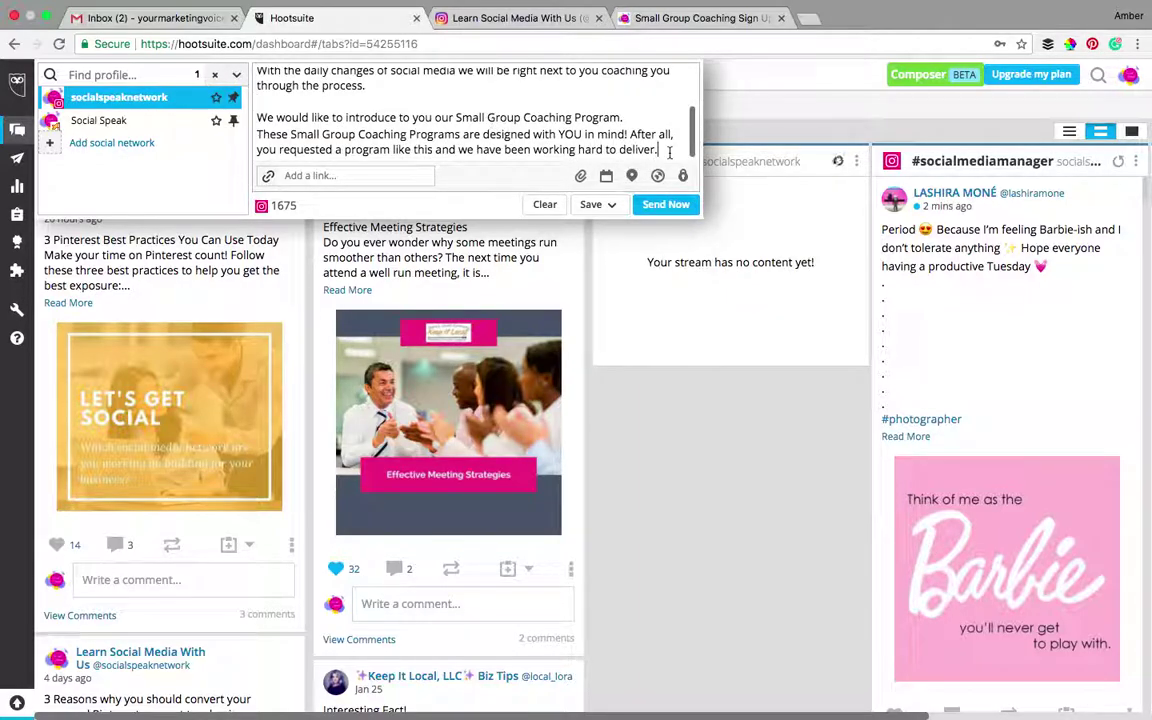
pyautogui.press('Return')
pyautogui.write('#S')
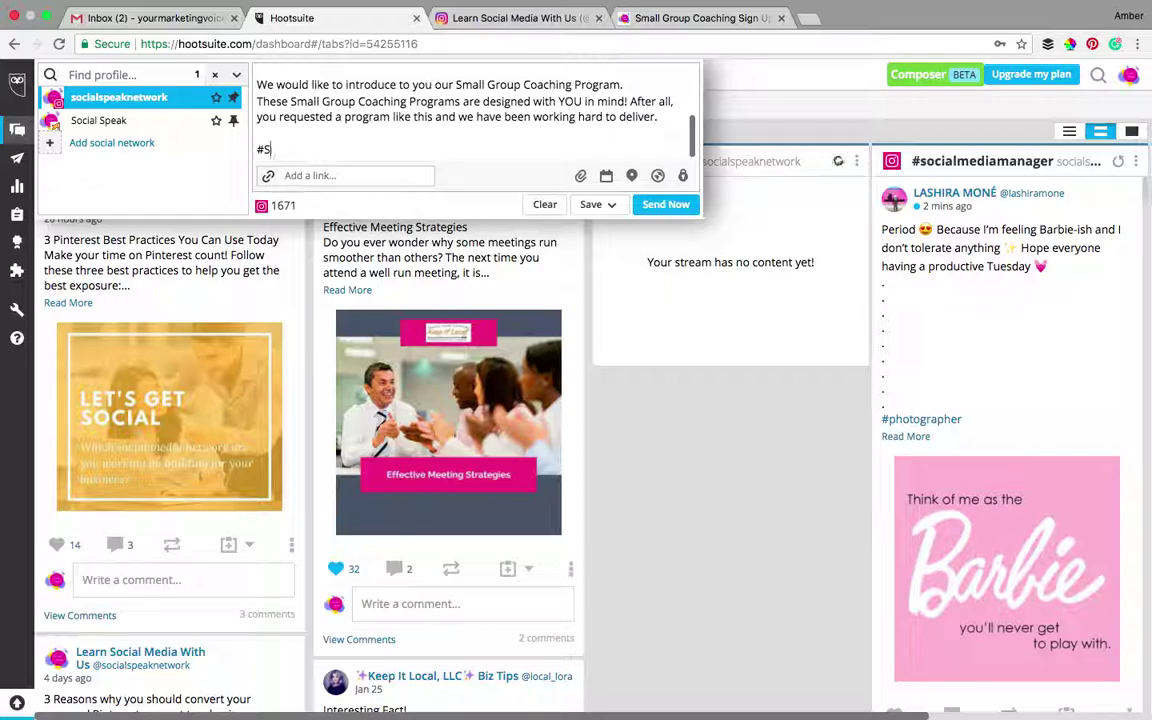
pyautogui.write('ocmallBusiness #Sma')
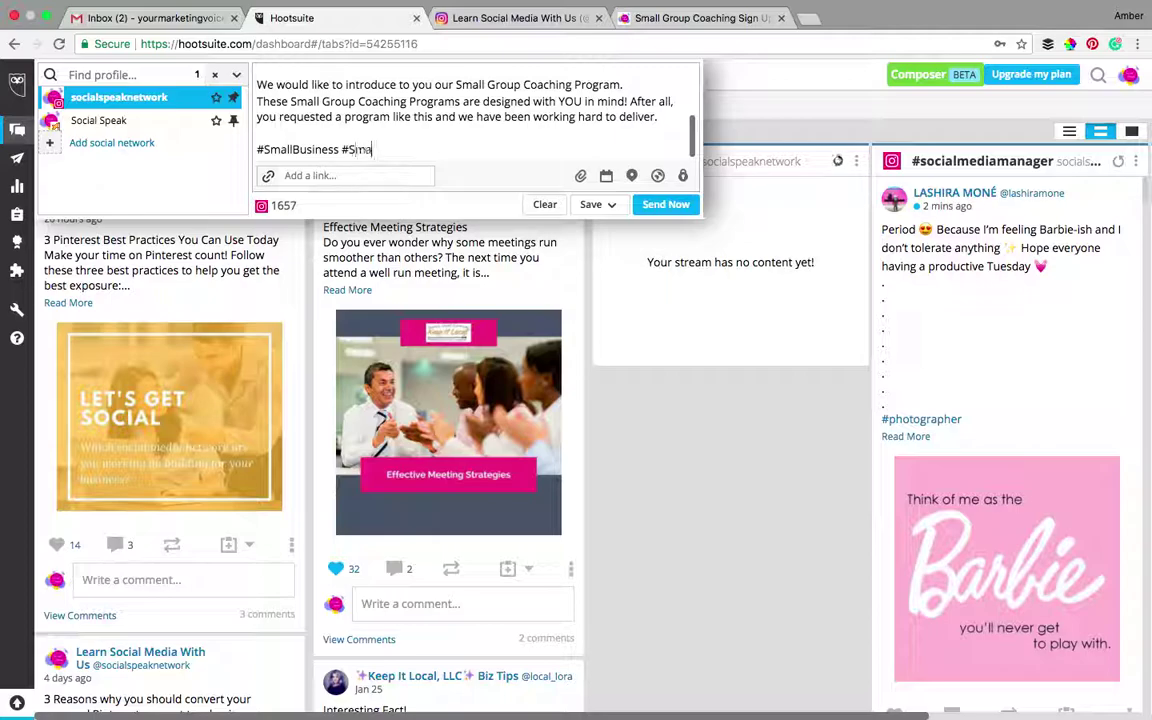
pyautogui.write('llCoaching')
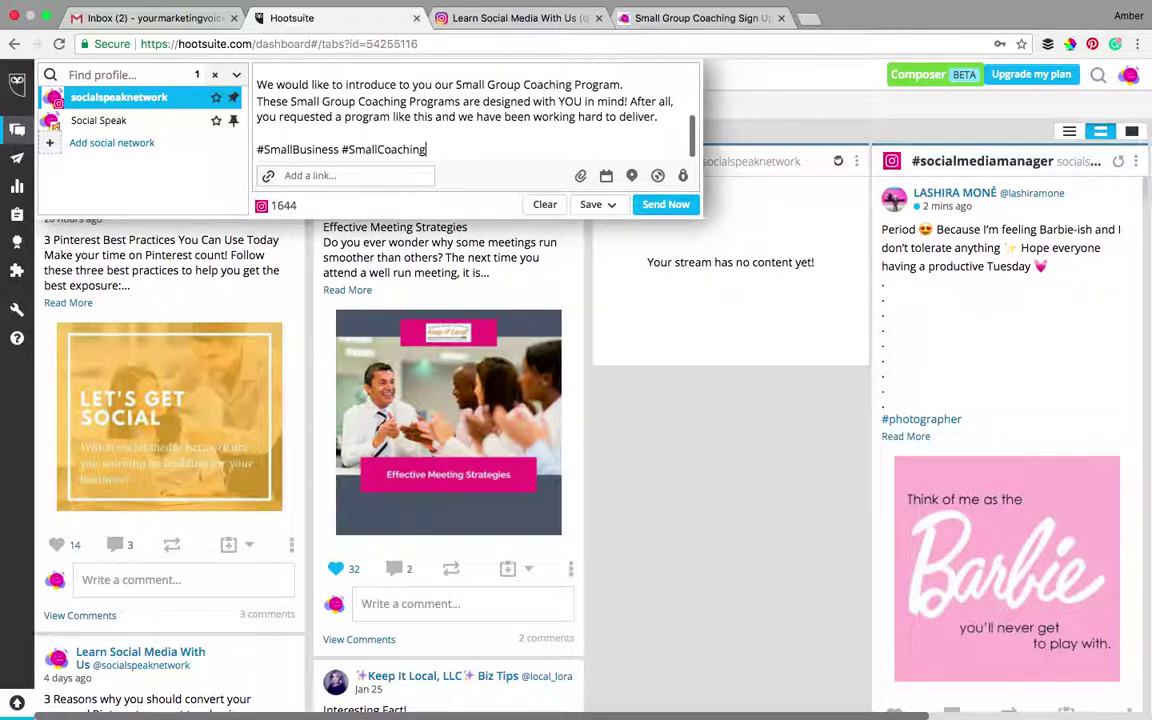
pyautogui.write('Program #Soci')
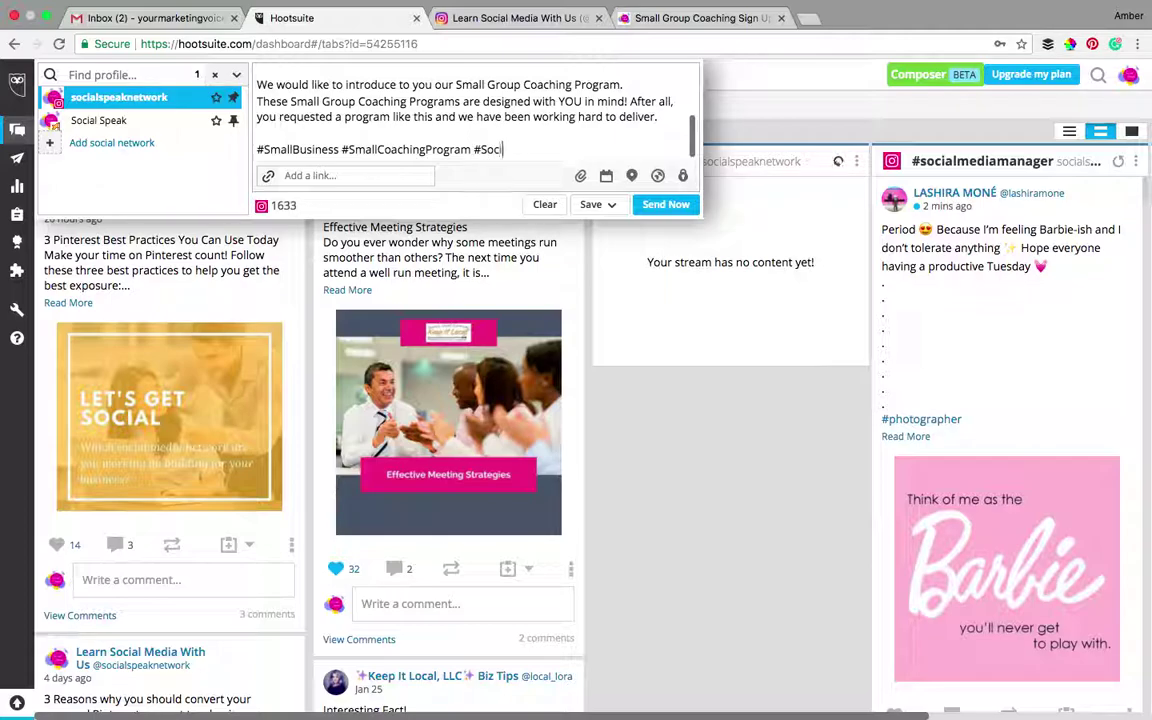
pyautogui.write('alMediaTips #S')
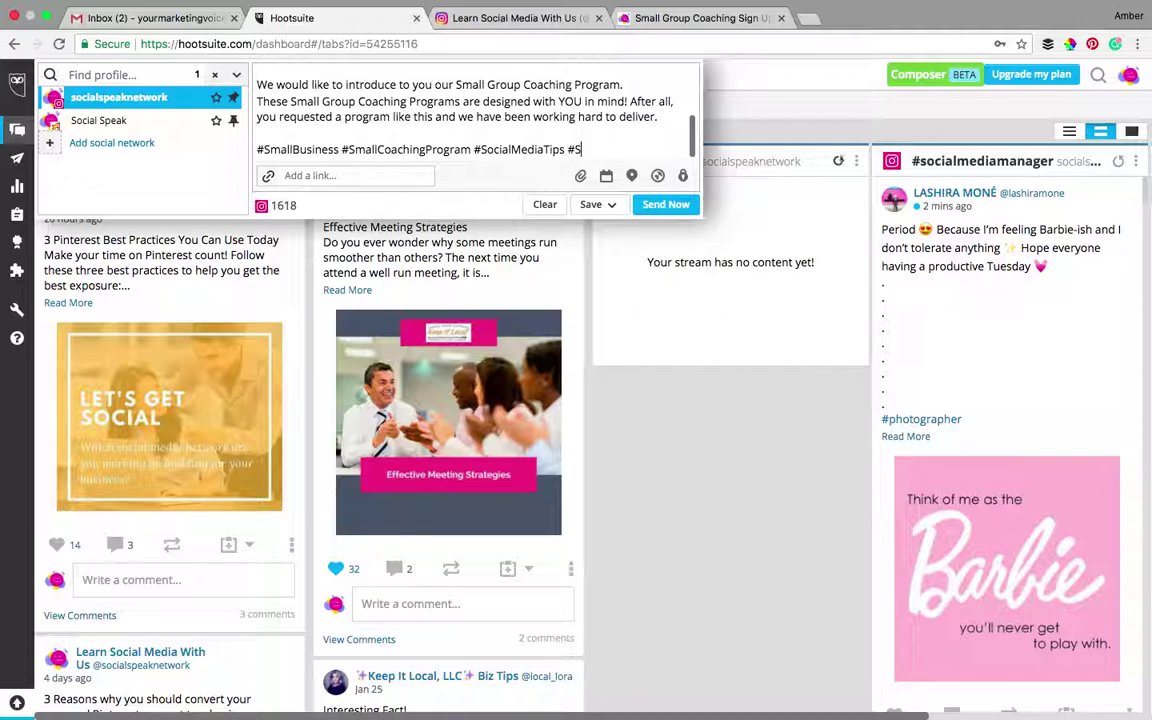
pyautogui.write('ocialSpeakNetwork')
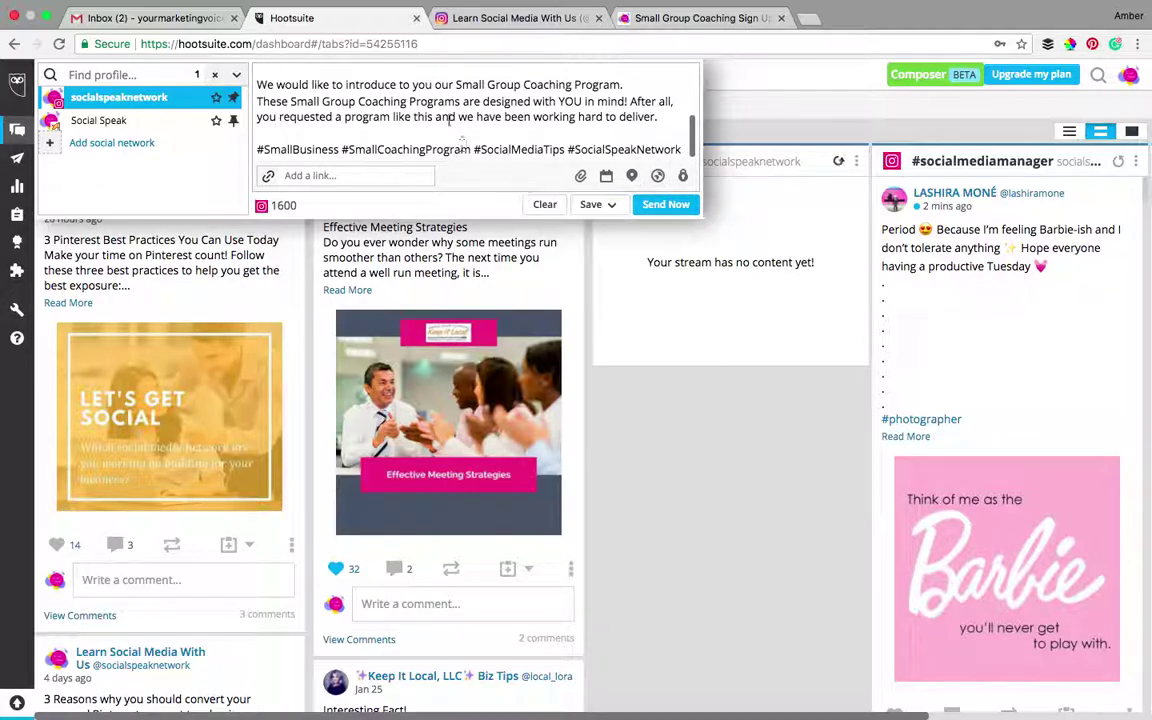
# Step: Attach yesterday's 18.22.26 screenshot from the Dropbox Screenshots folder to the post
pyautogui.click(581, 177)
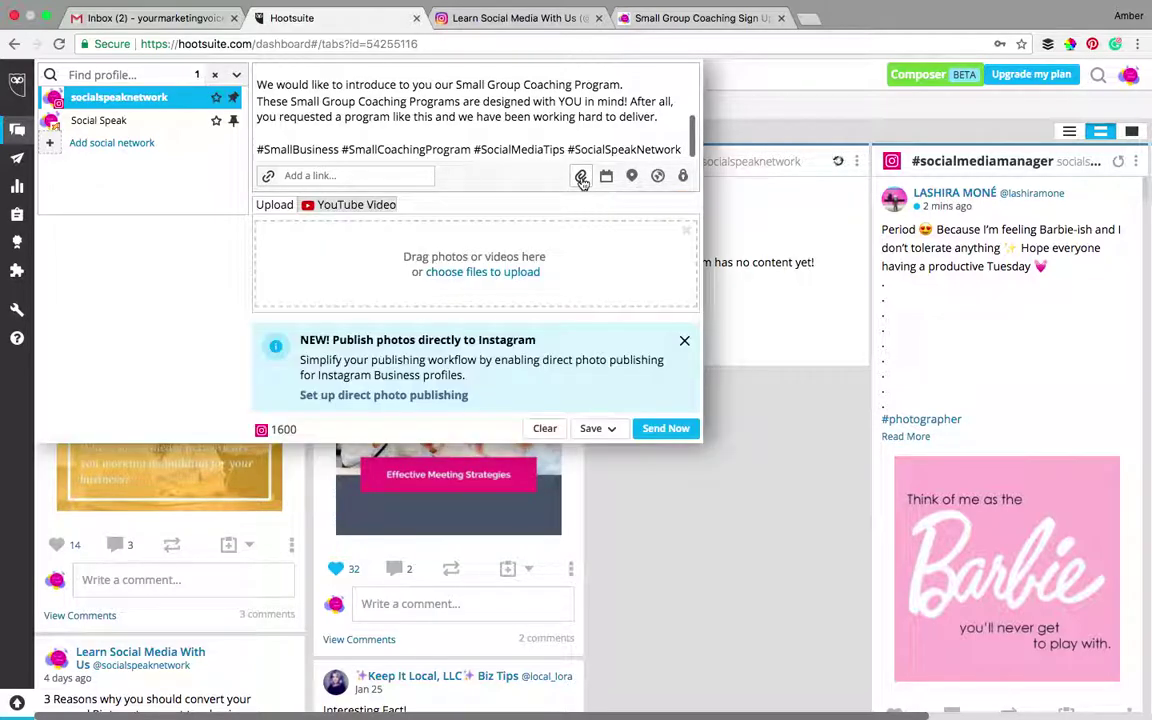
pyautogui.click(499, 274)
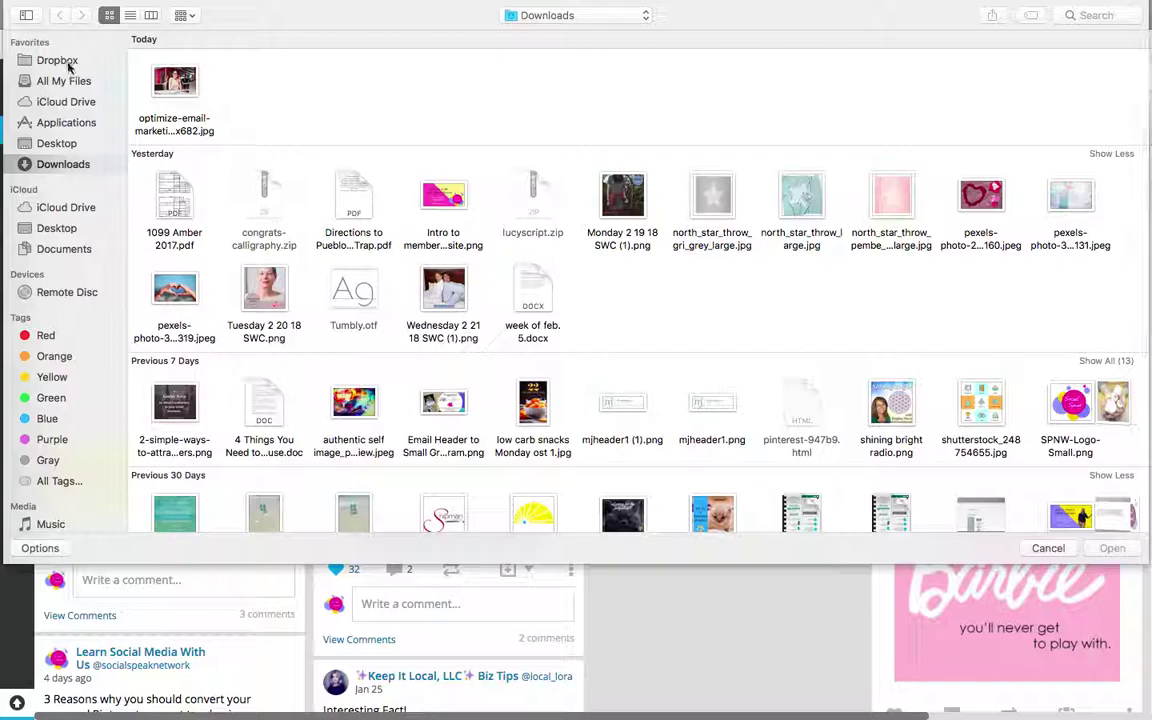
pyautogui.click(36, 60)
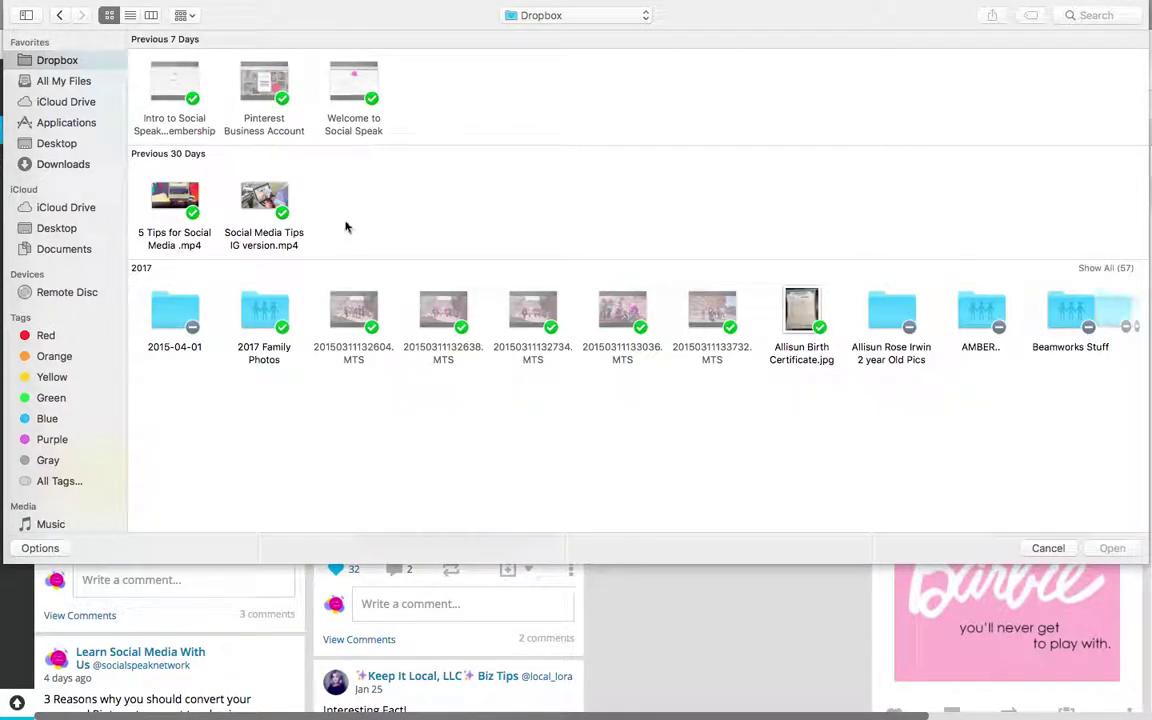
pyautogui.hscroll(10, 490, 308)
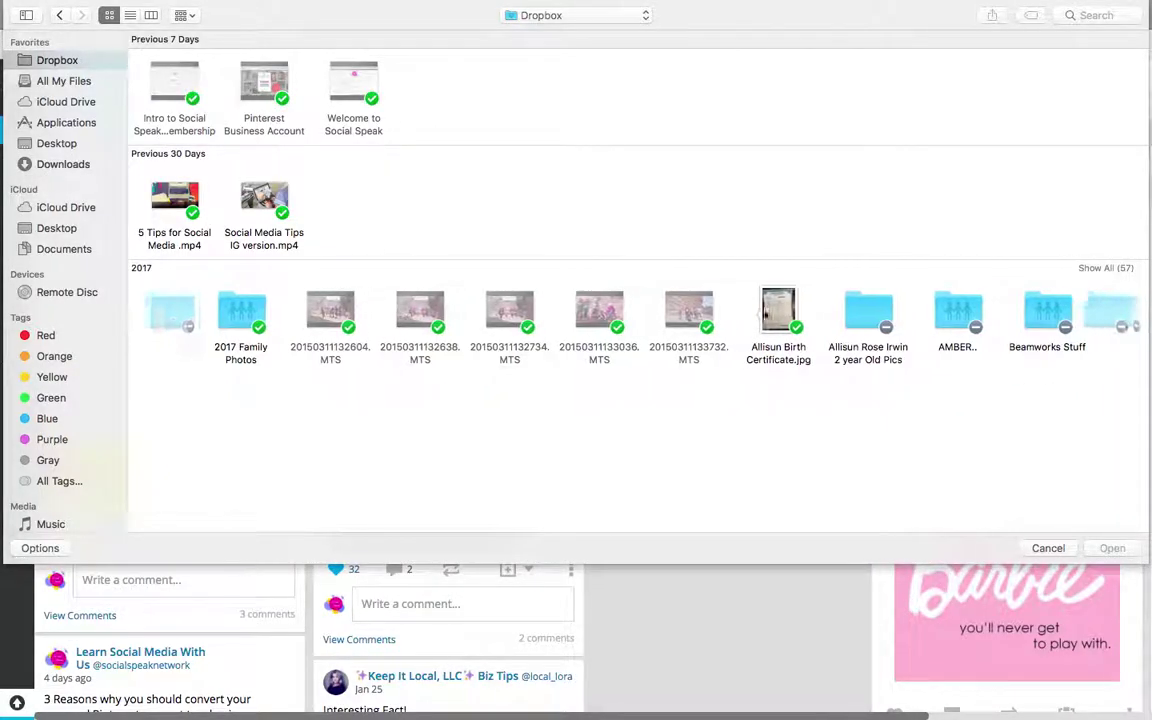
pyautogui.hscroll(15, 765, 315)
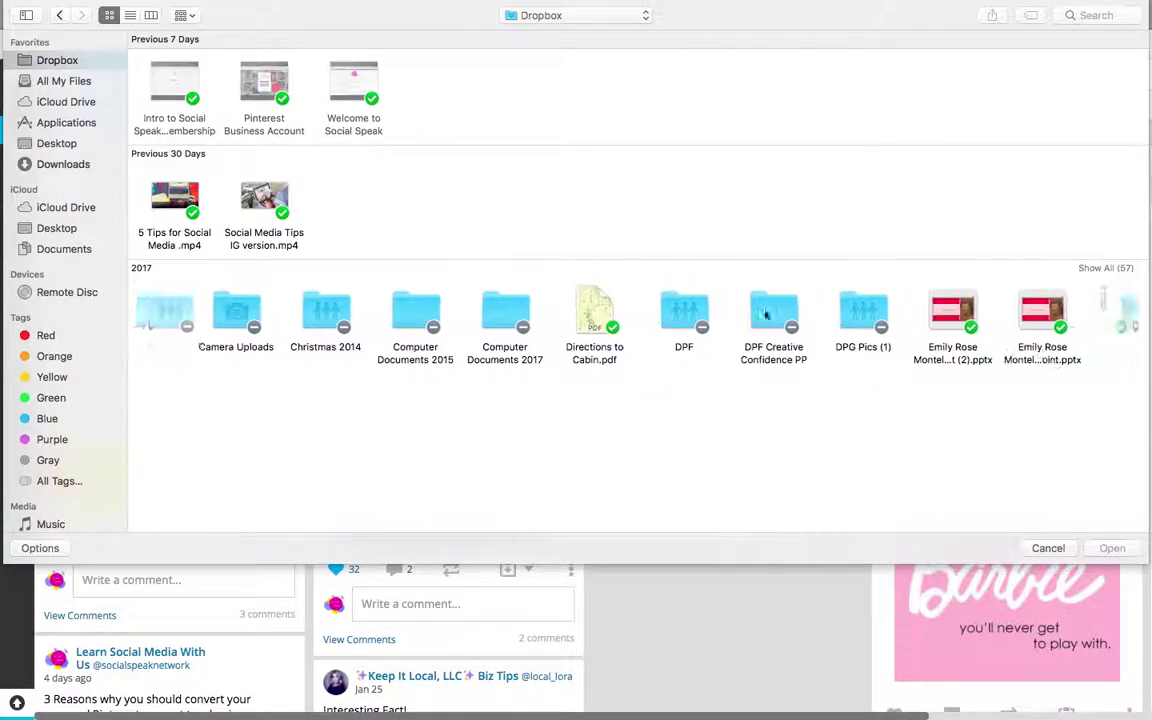
pyautogui.hscroll(15, 765, 315)
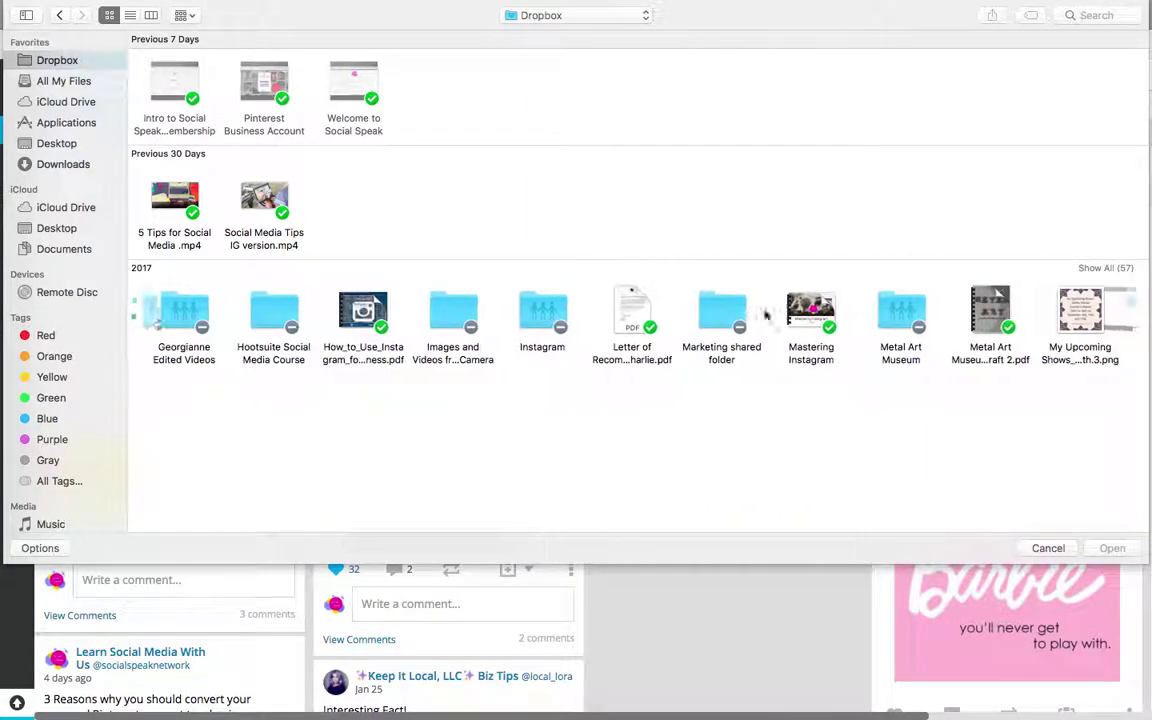
pyautogui.hscroll(15, 765, 315)
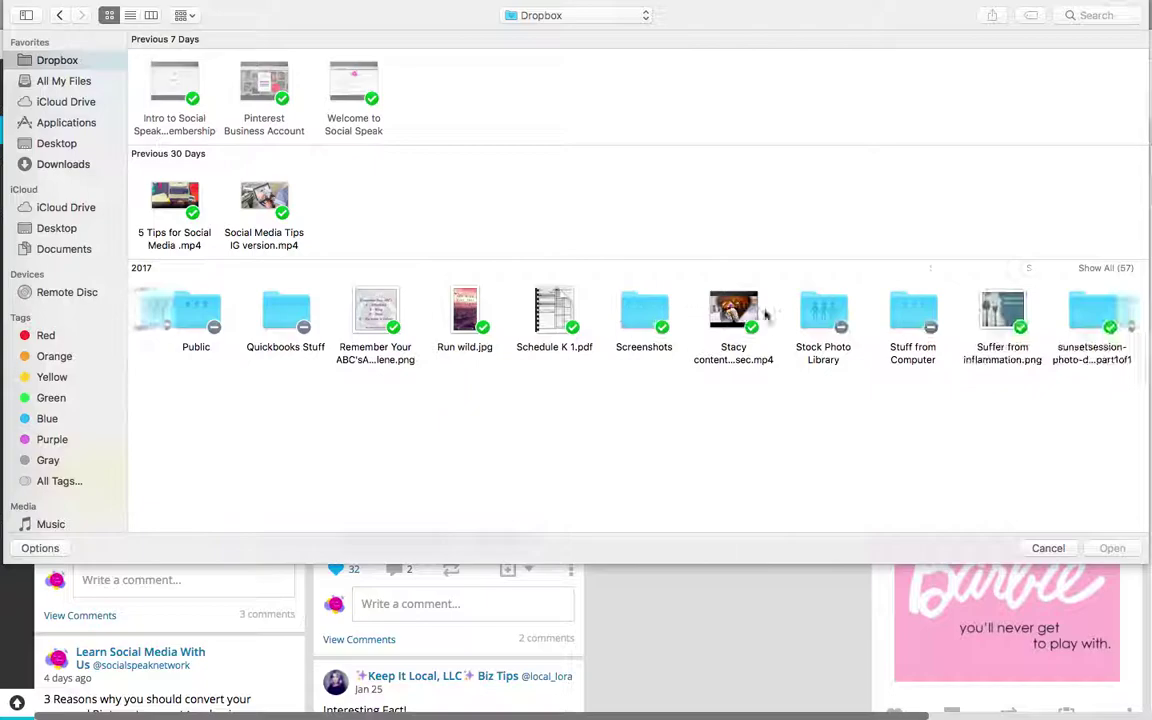
pyautogui.doubleClick(472, 318)
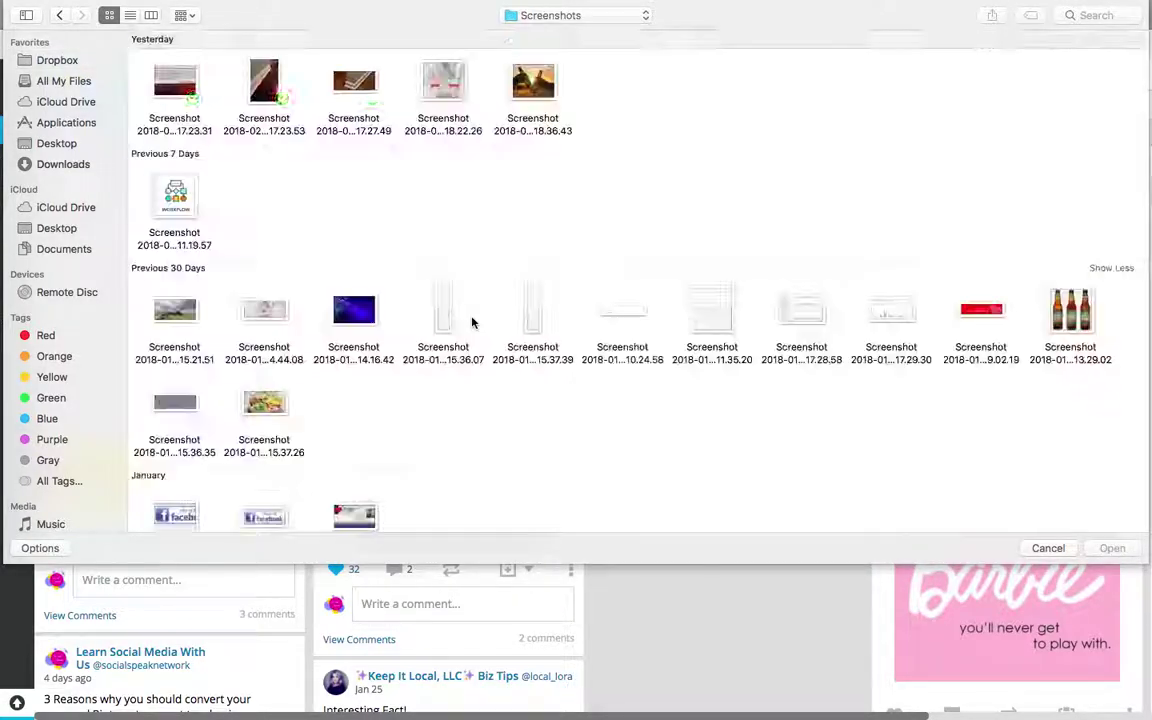
pyautogui.doubleClick(445, 88)
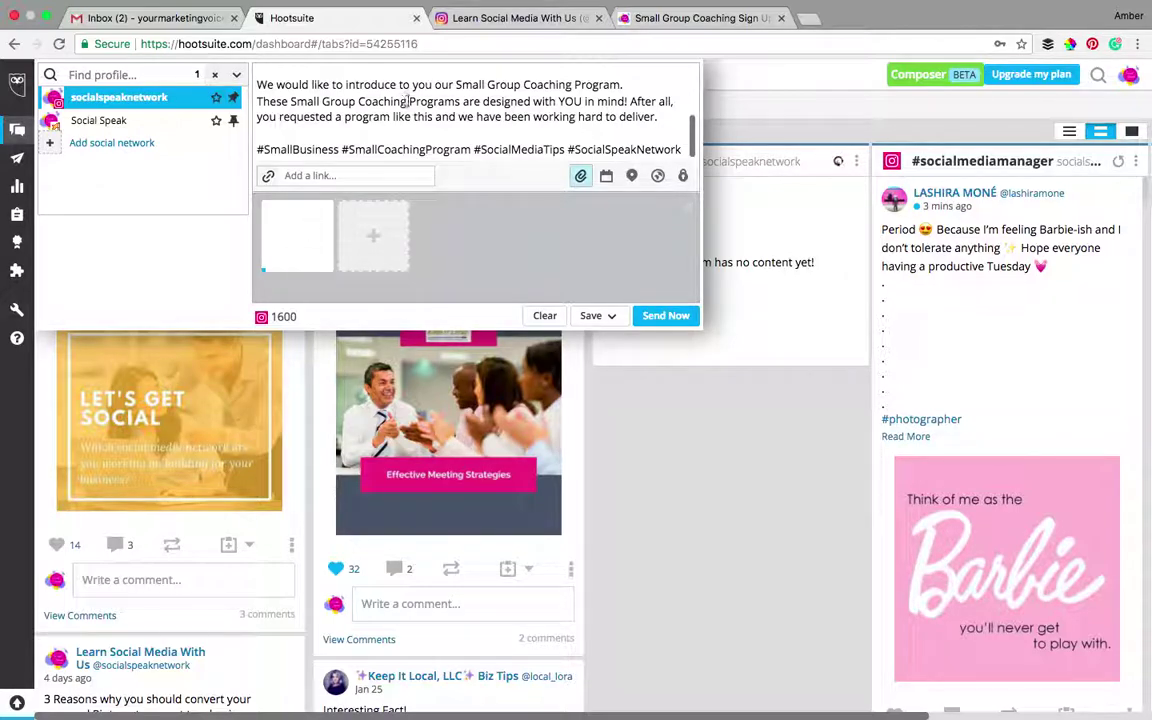
# Step: Delete the all-caps first line of the post, leaving 1672 characters available
pyautogui.scroll(1, 417, 110)
pyautogui.scroll(3, 417, 110)
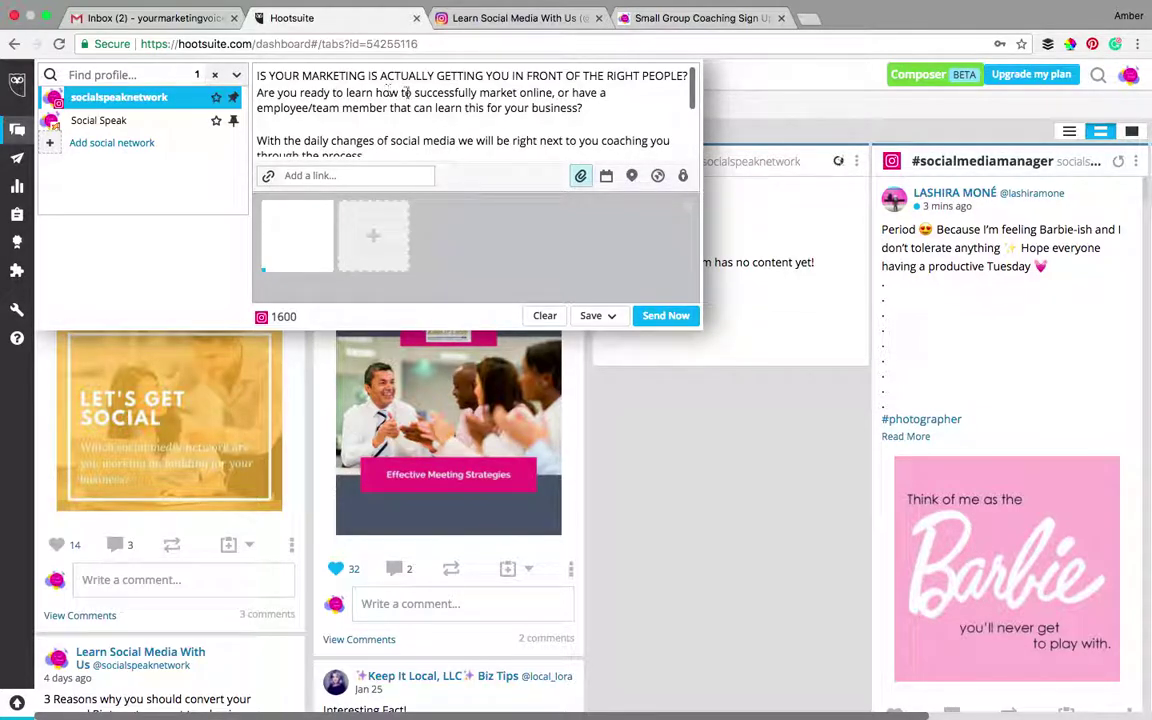
pyautogui.tripleClick(474, 78)
pyautogui.press('BackSpace')
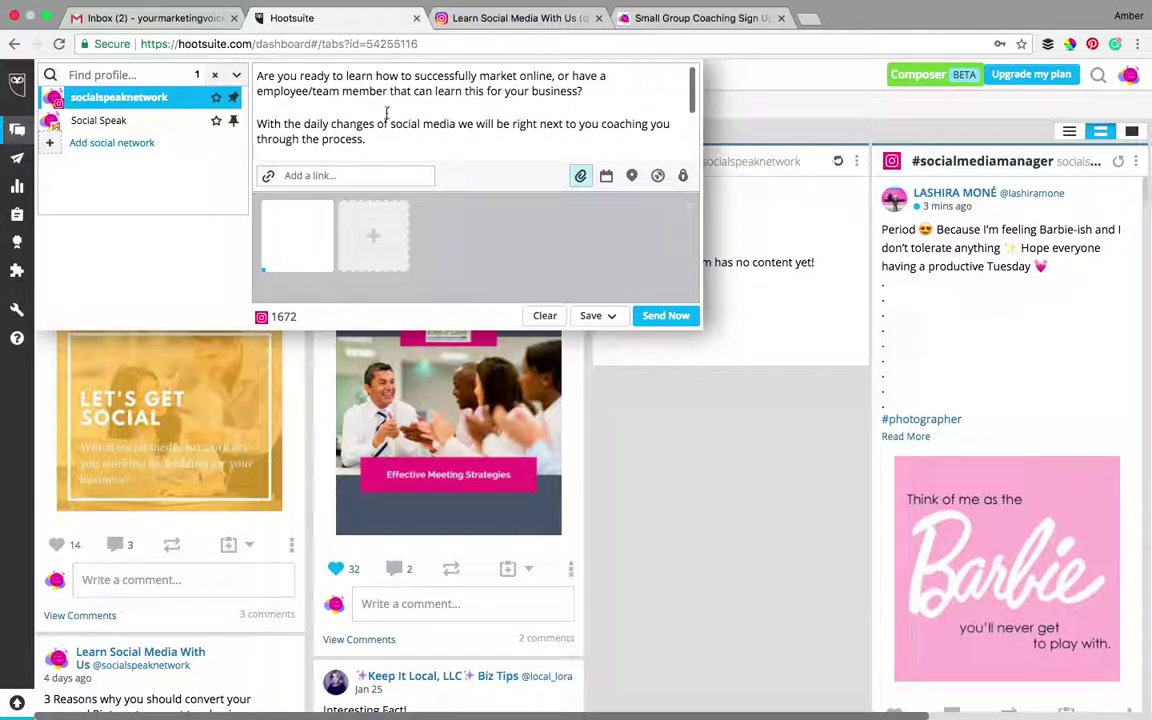
pyautogui.scroll(-5, 427, 124)
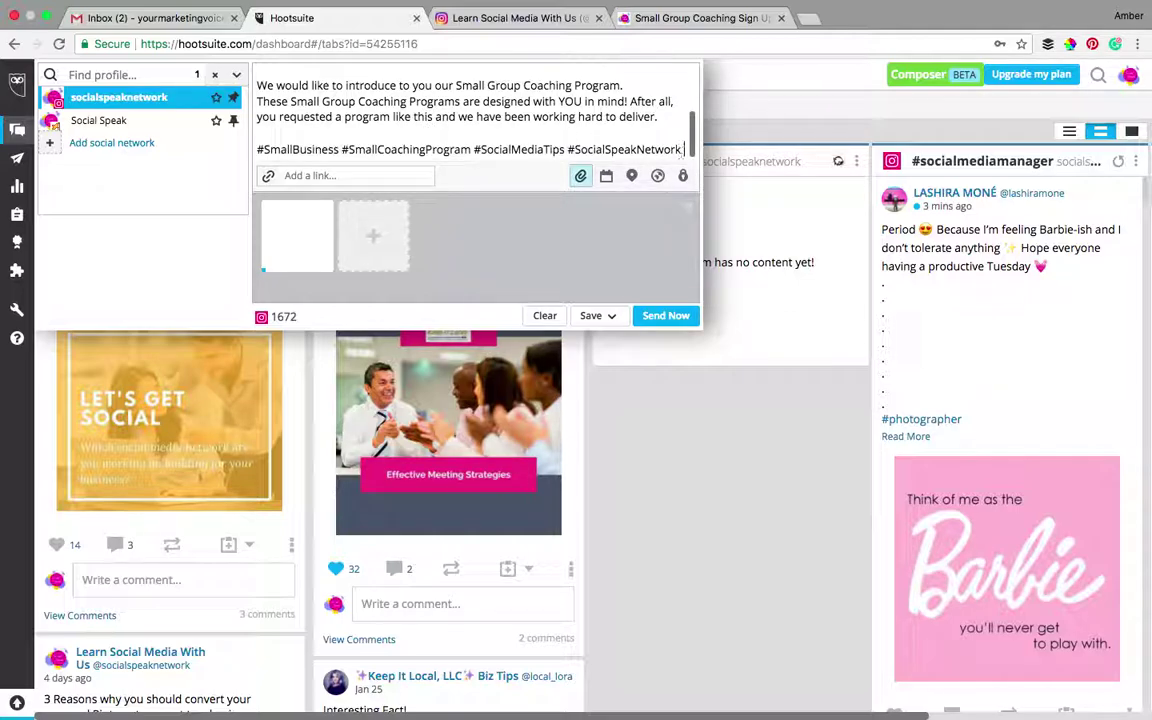
# Step: Append #GroupCoaching, #OnlineTraining, #OnineCoaching and #SmallBusinessMarketing to the post's hashtags
pyautogui.write('#')
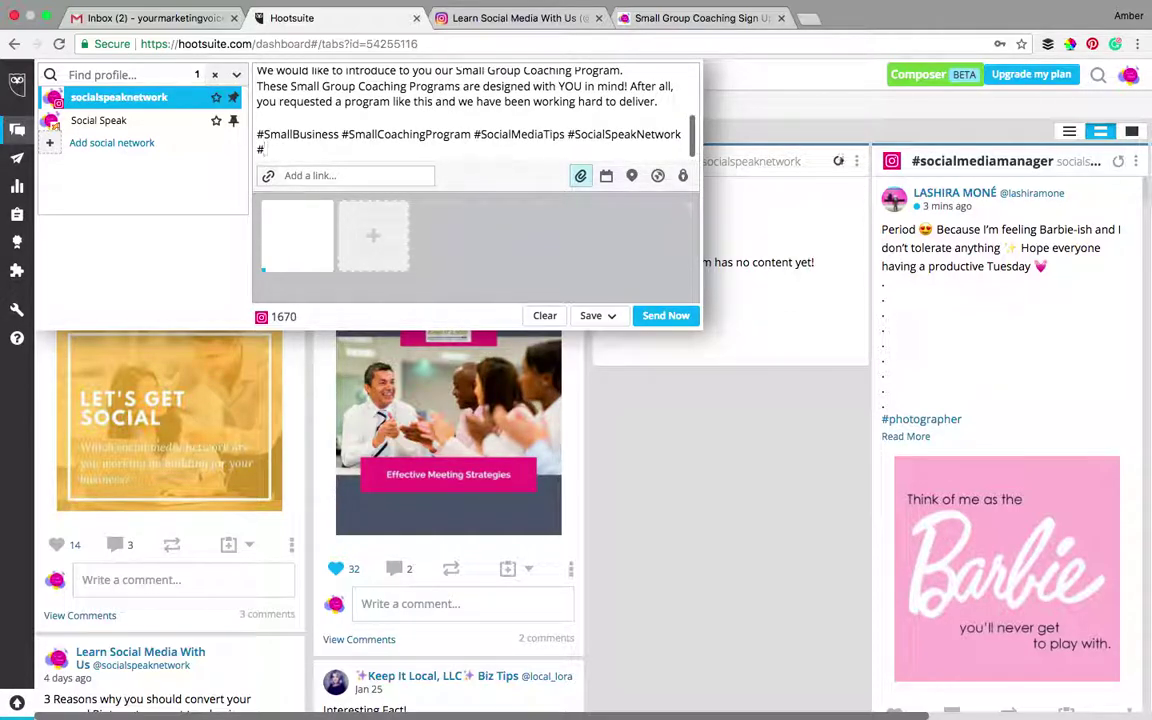
pyautogui.write('GroupCoa')
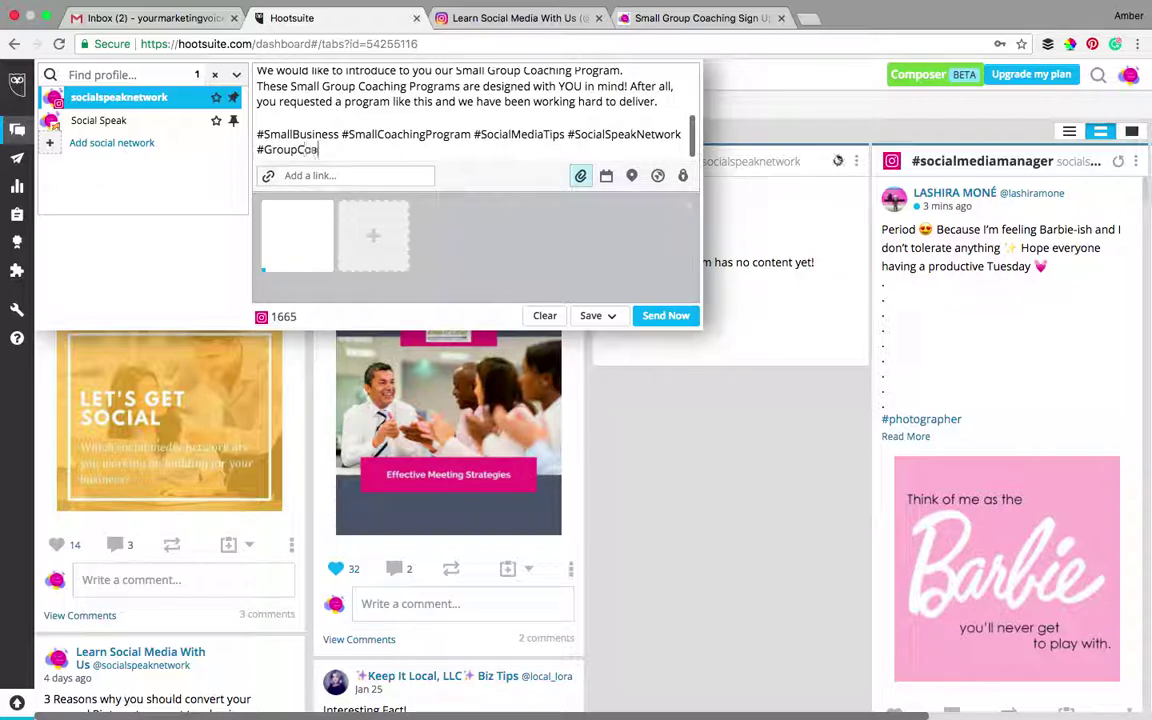
pyautogui.write('ching #Onlin')
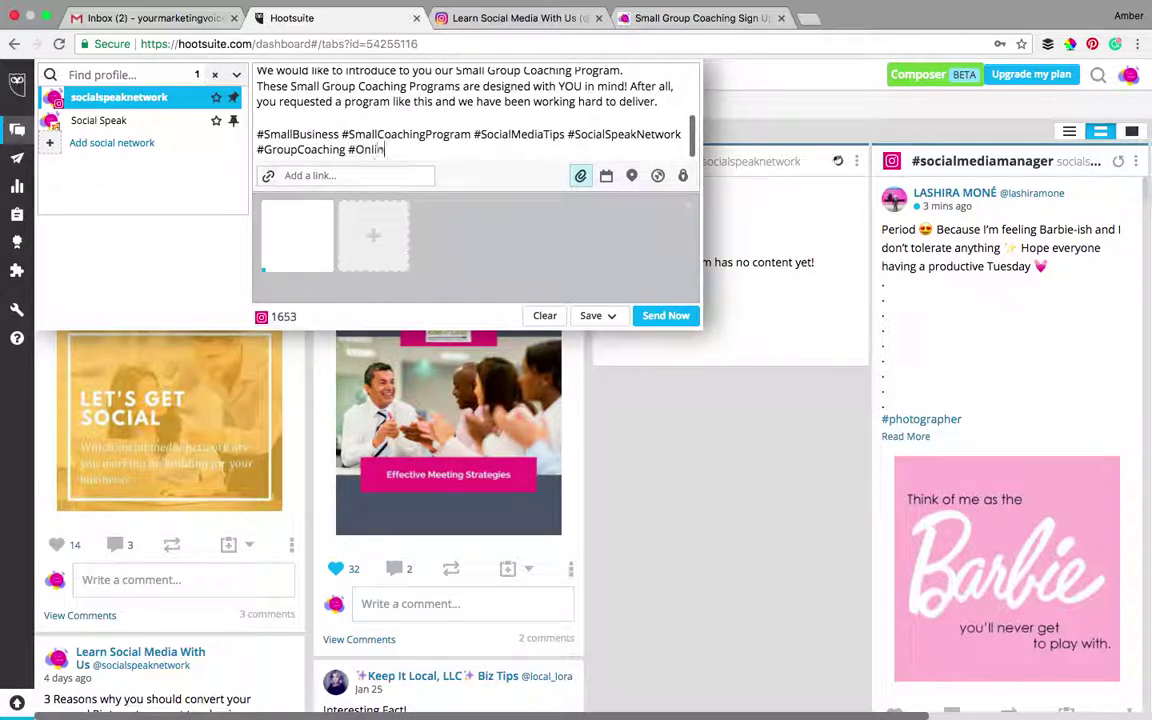
pyautogui.write('eTraining ')
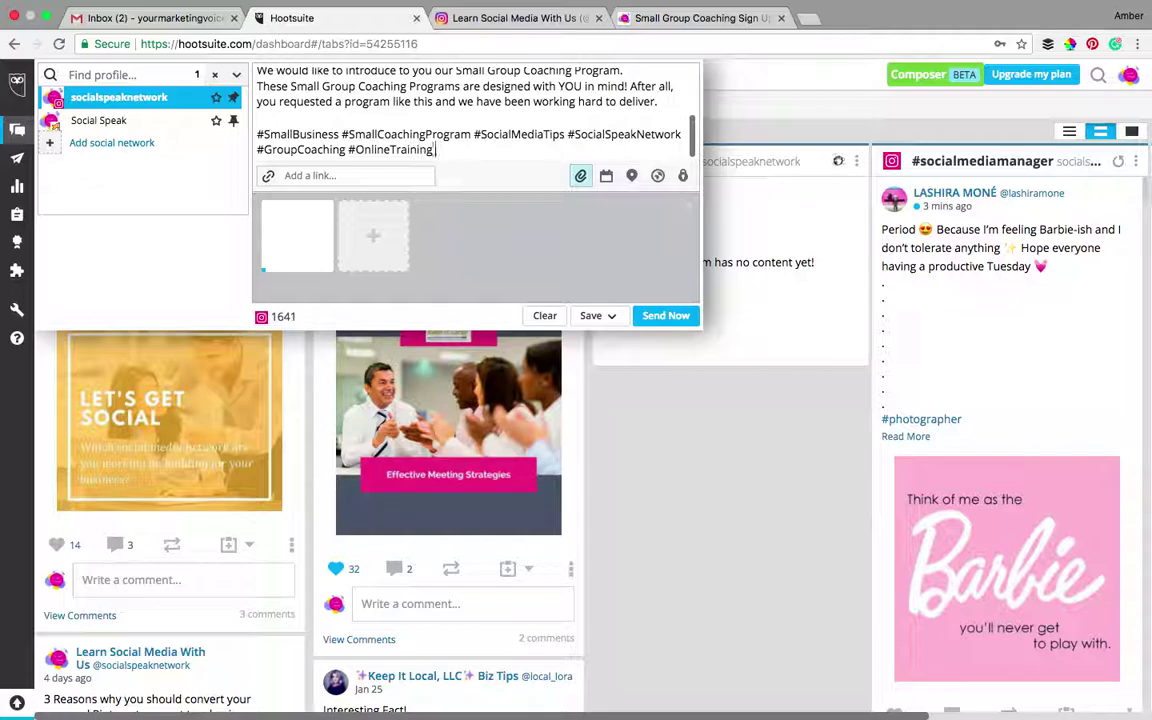
pyautogui.write('#OnineCoaching #')
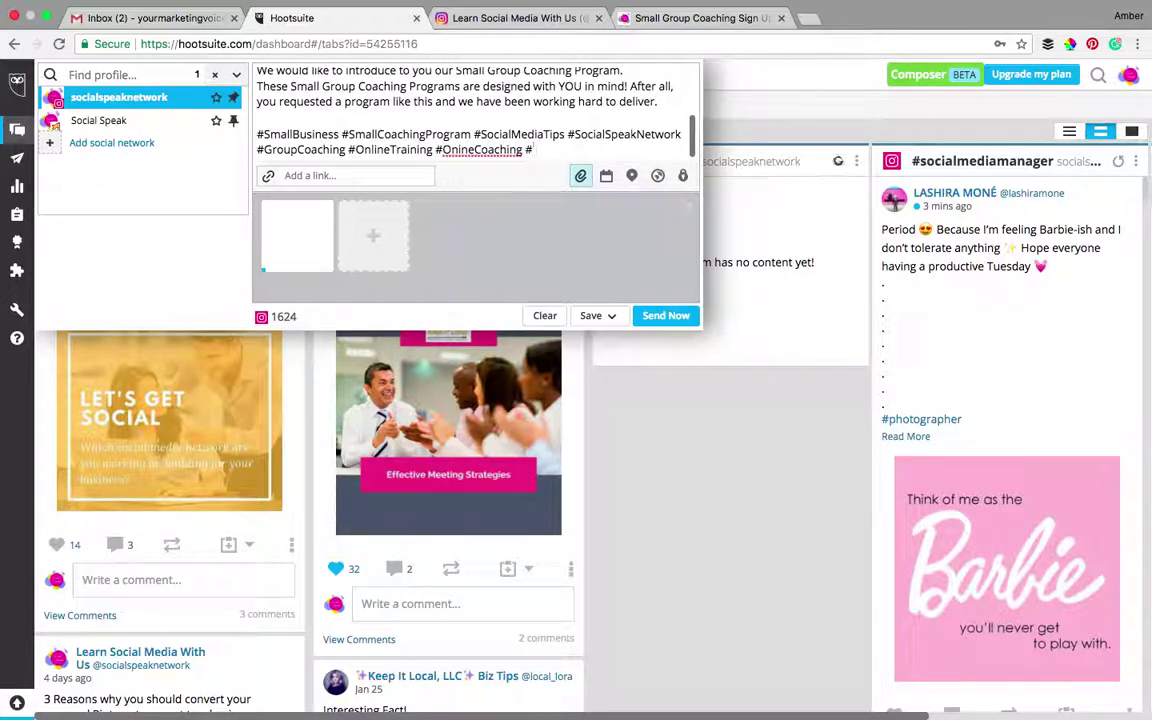
pyautogui.write('SmallBusinessMa')
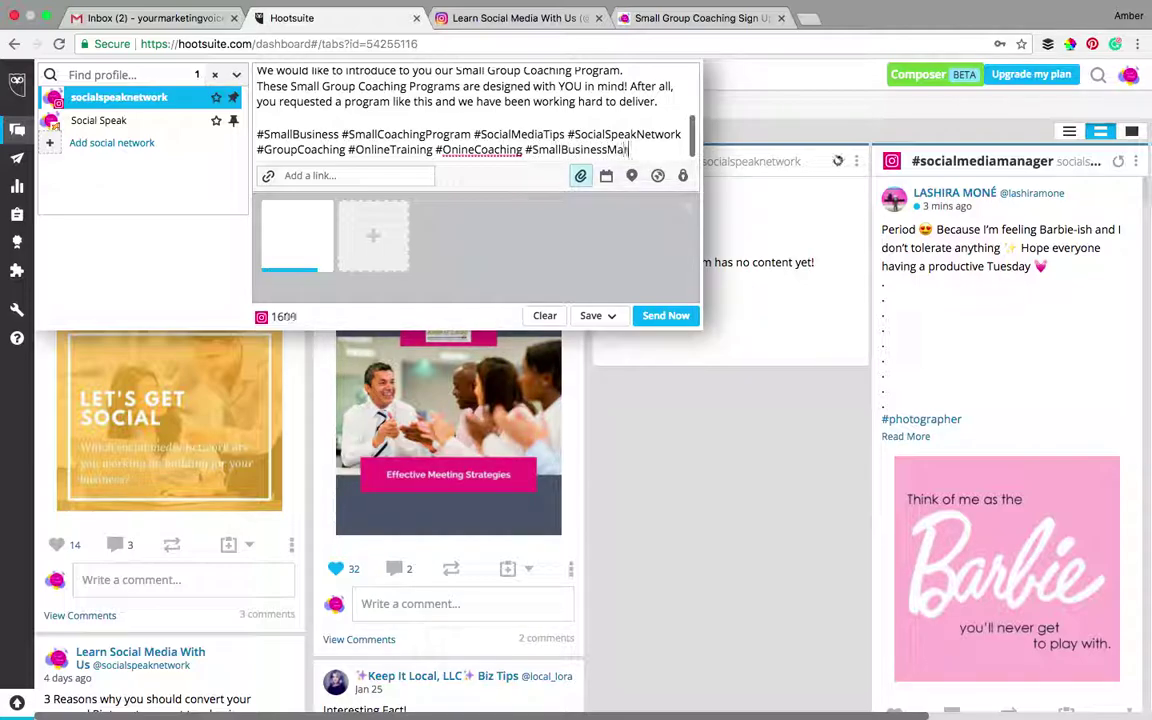
pyautogui.write('rketing')
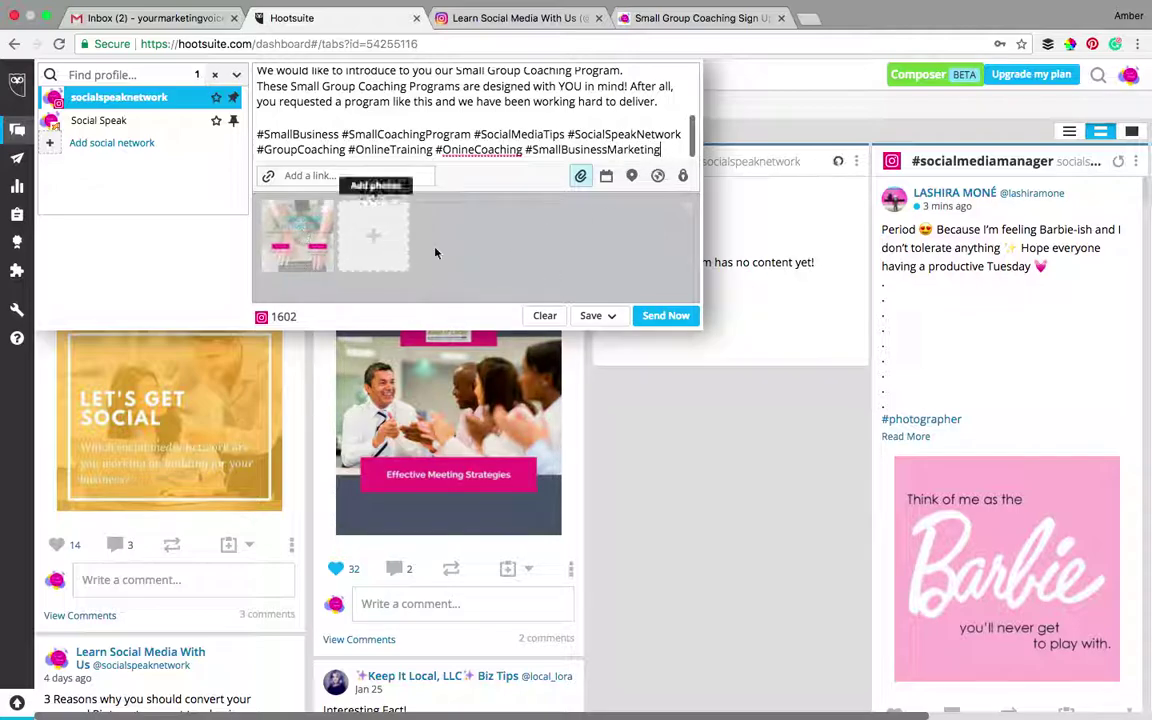
# Step: Send the coaching post with its screenshot to Instagram immediately
pyautogui.click(677, 323)
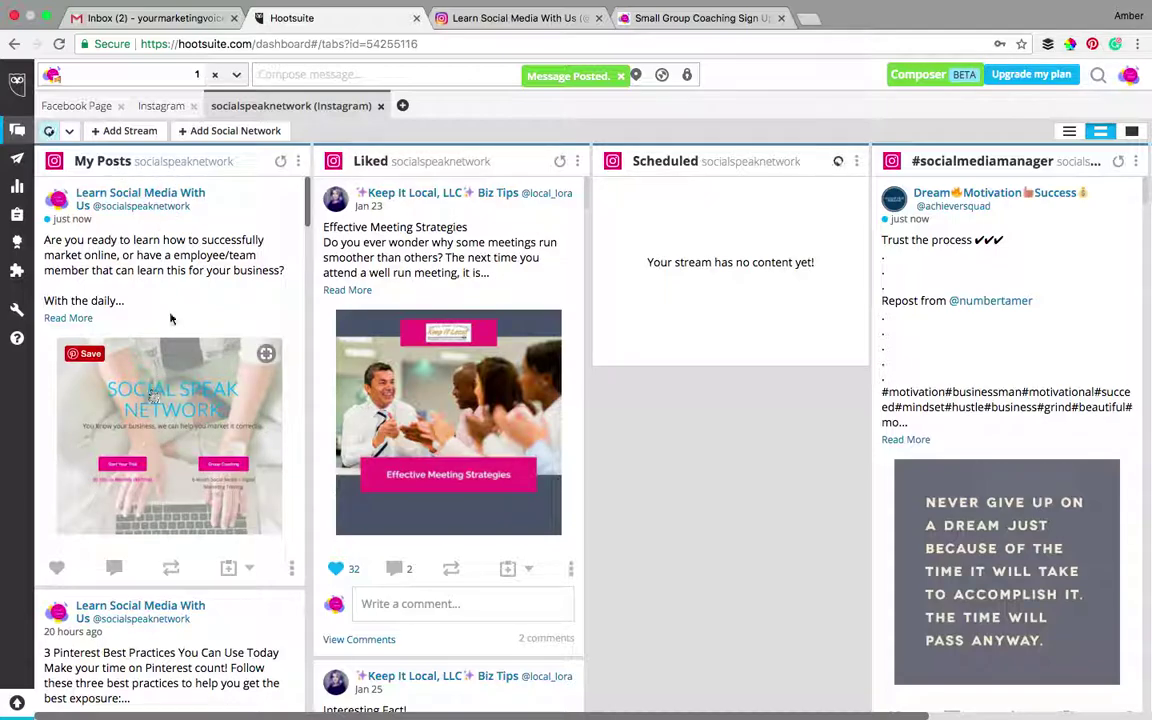
# Step: Reload the Instagram profile to see the new post (199 posts), then return to Hootsuite
pyautogui.click(553, 20)
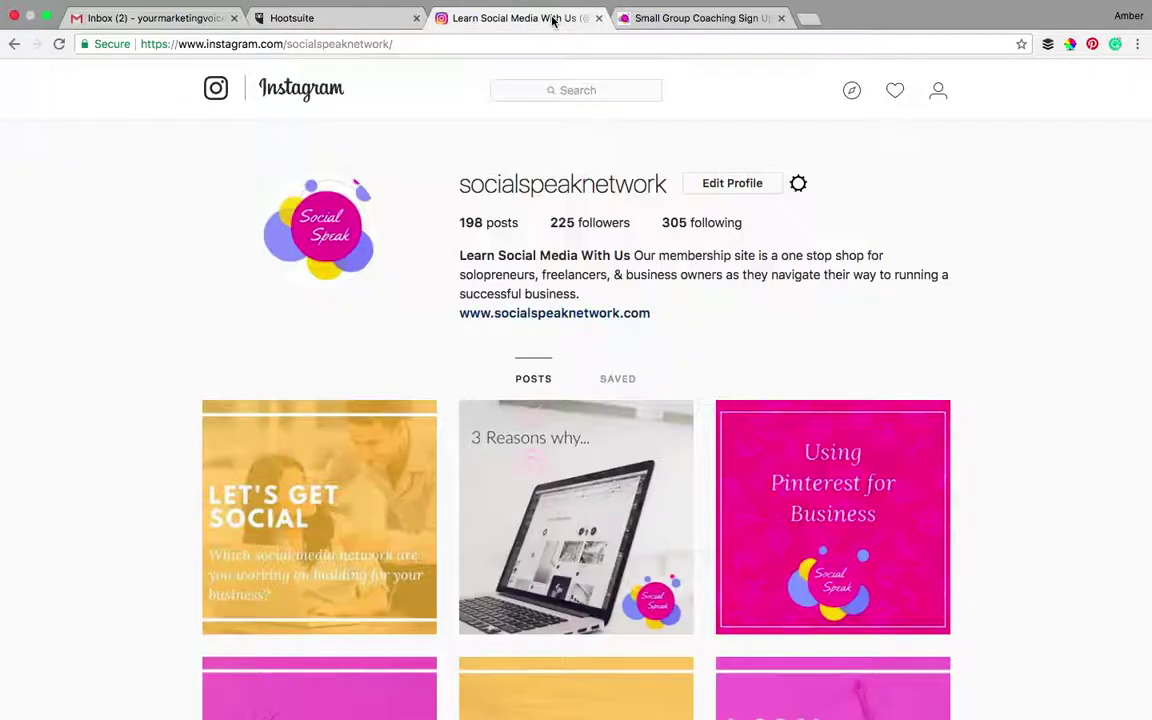
pyautogui.click(59, 44)
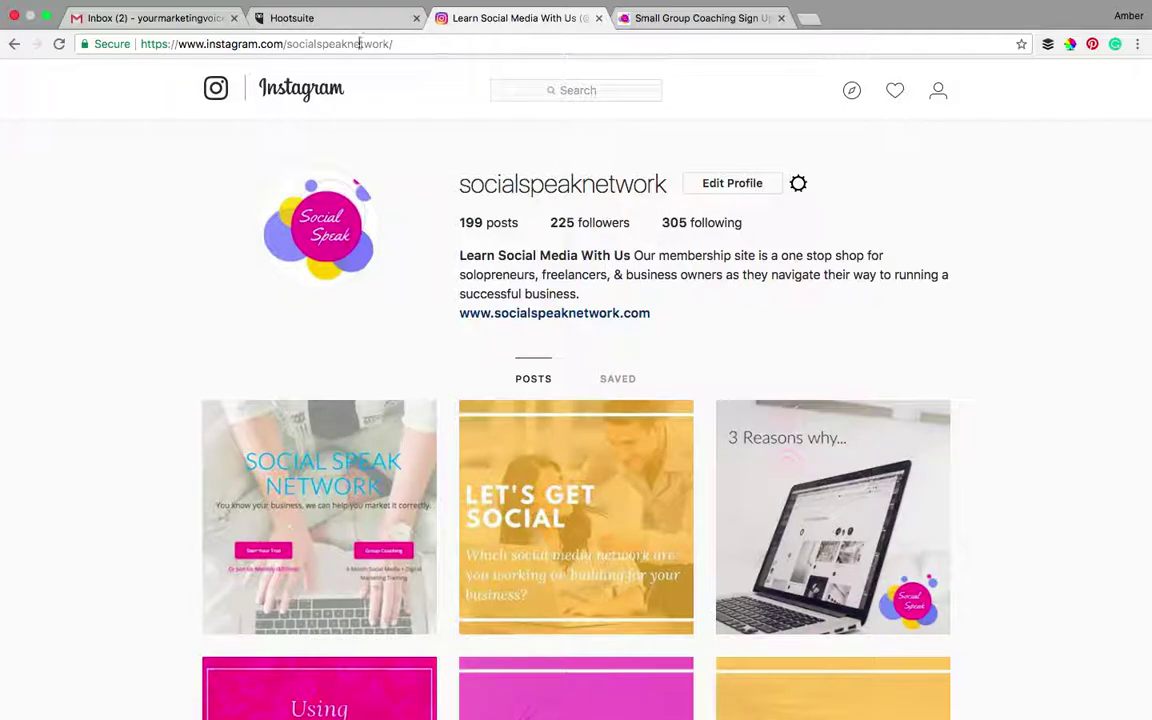
pyautogui.click(327, 20)
# Step: Compose the Social Speak post 'Happy Valentine's Day! Enjoy a day of Love!' and open its media upload area
pyautogui.click(393, 72)
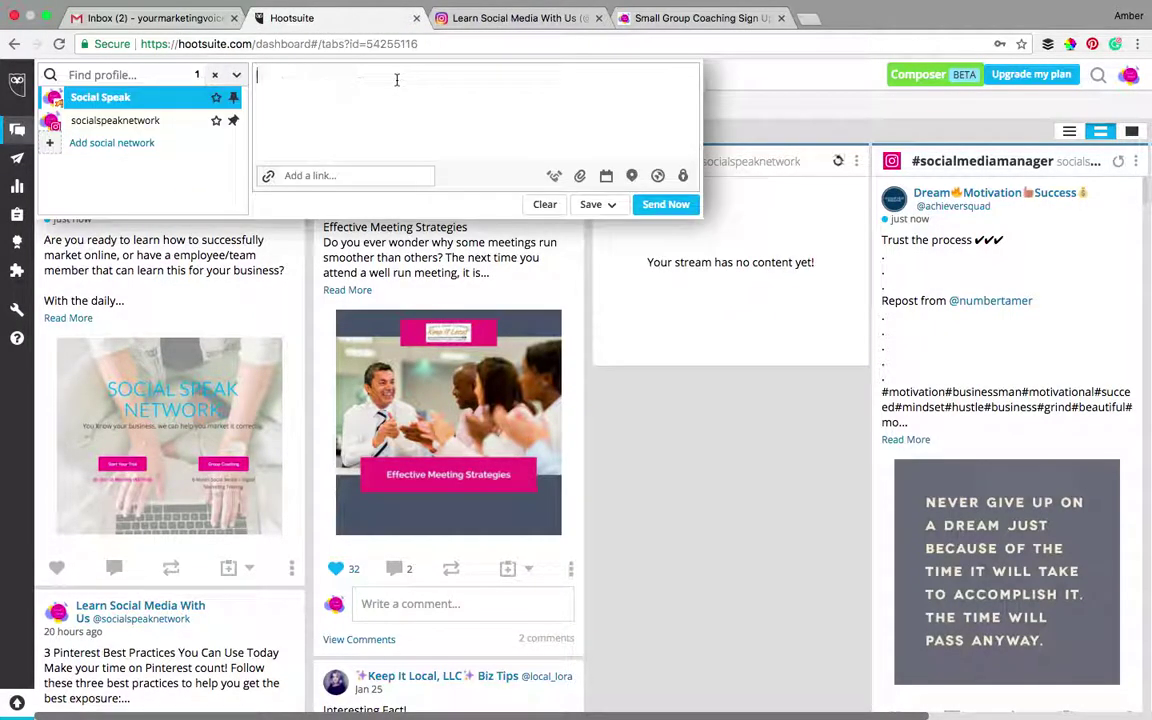
pyautogui.write('Happy ')
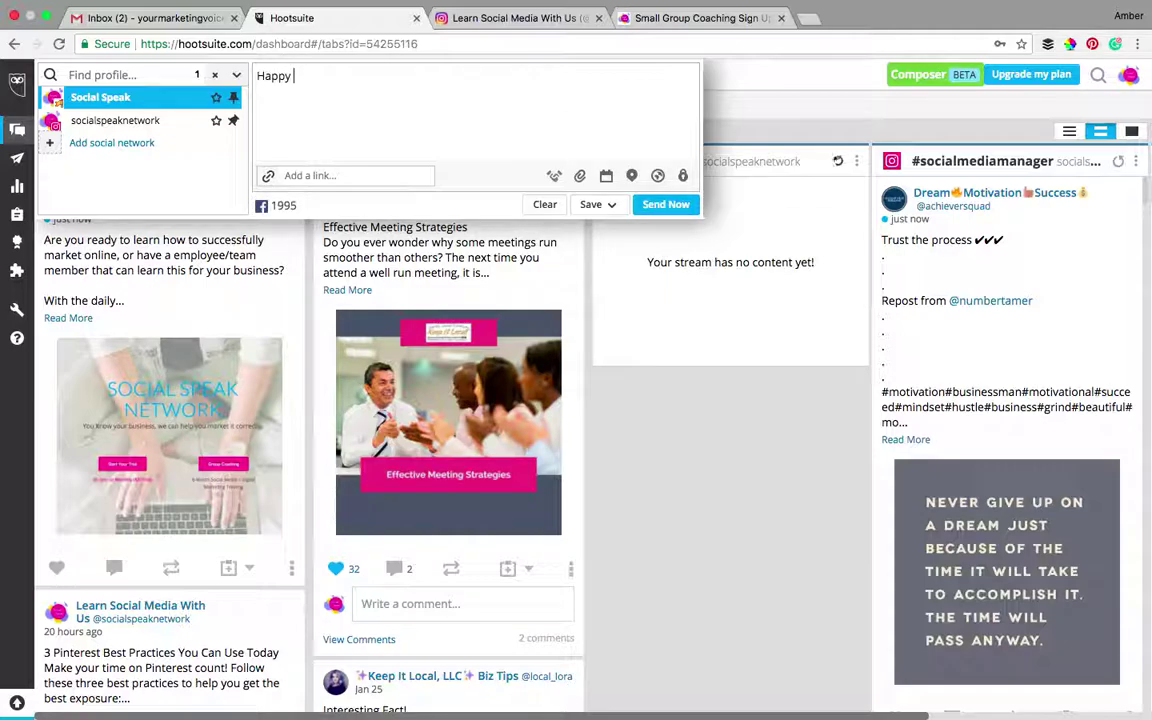
pyautogui.write('Vl')
pyautogui.write('alentine')
pyautogui.write("'s Day")
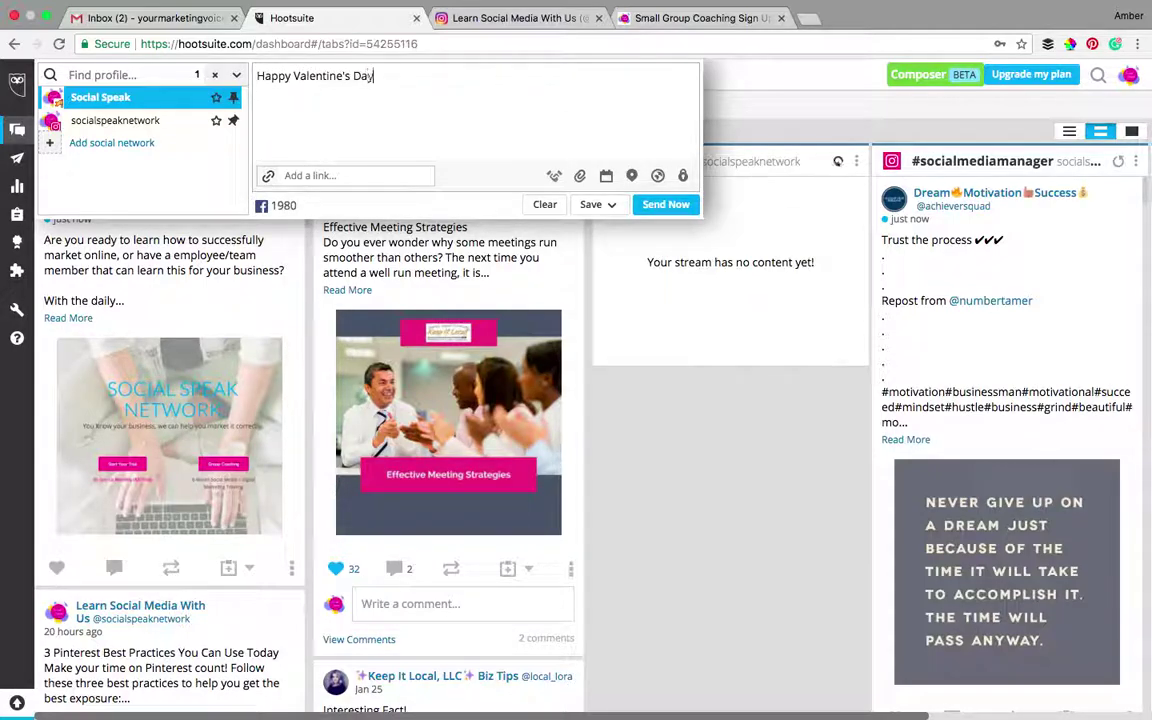
pyautogui.write('! Enjoy a day of Love!')
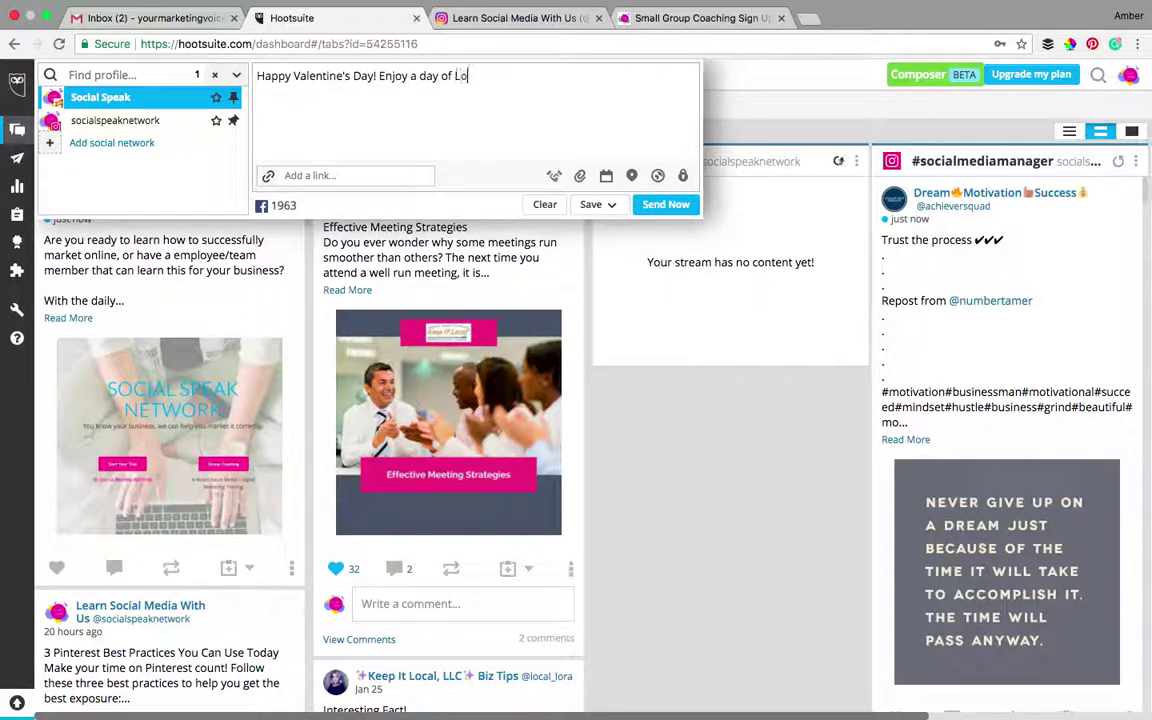
pyautogui.click(580, 176)
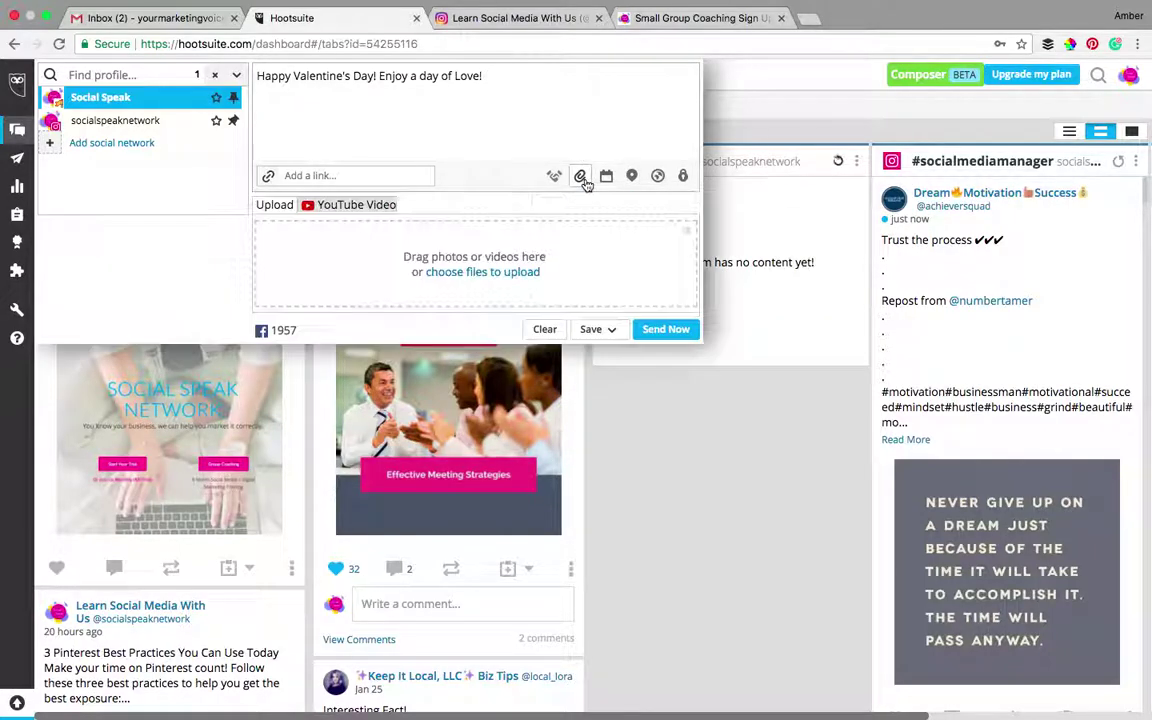
# Step: Attach the heart-hands pexels photo from the Downloads folder to the Valentine's post
pyautogui.click(492, 280)
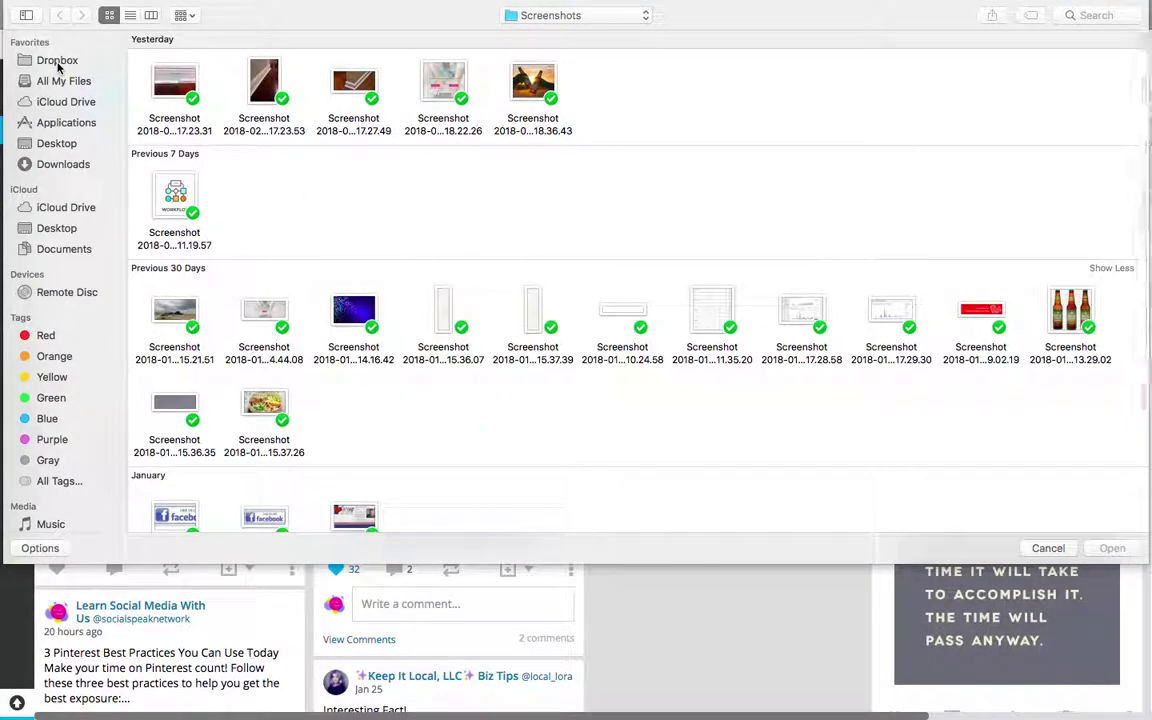
pyautogui.click(62, 163)
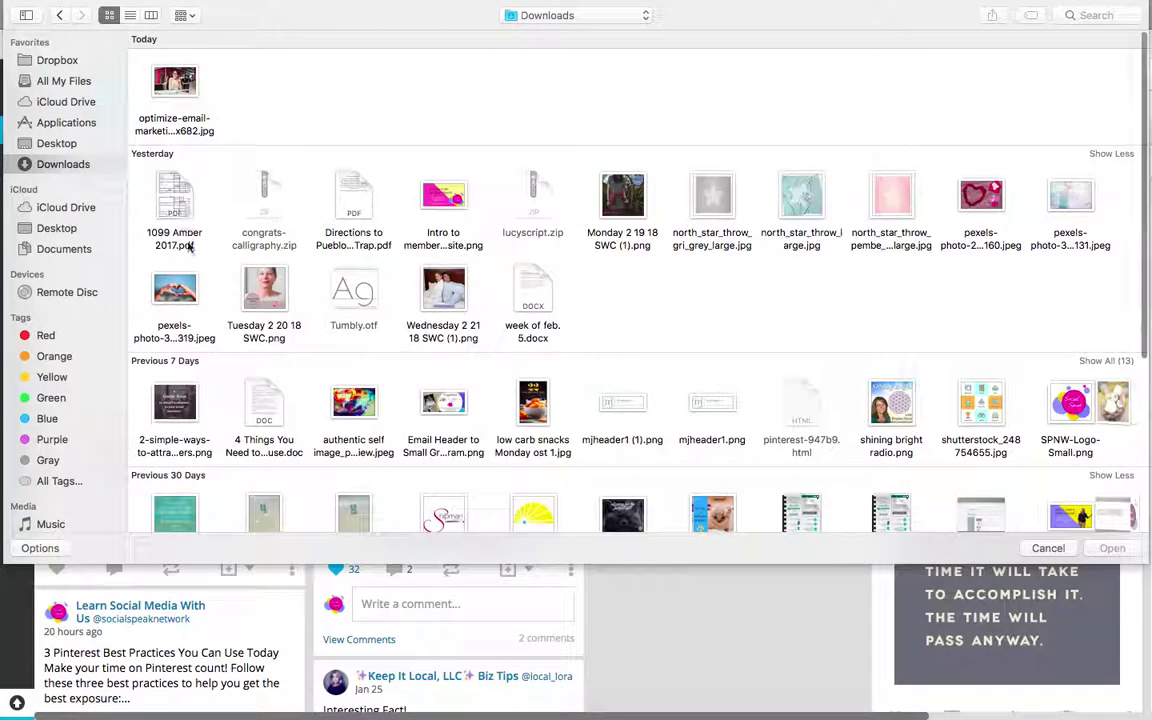
pyautogui.doubleClick(175, 290)
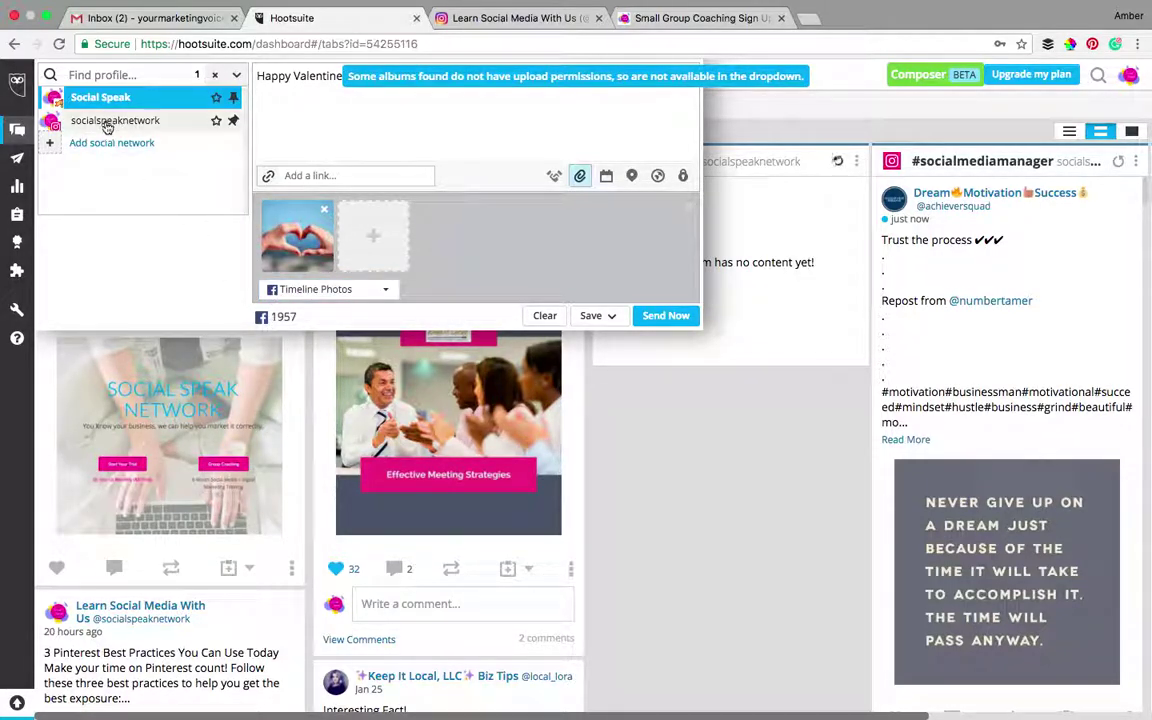
# Step: Switch the recipient to socialspeaknetwork Instagram and schedule the post for February 14 at 9:00 AM
pyautogui.click(68, 122)
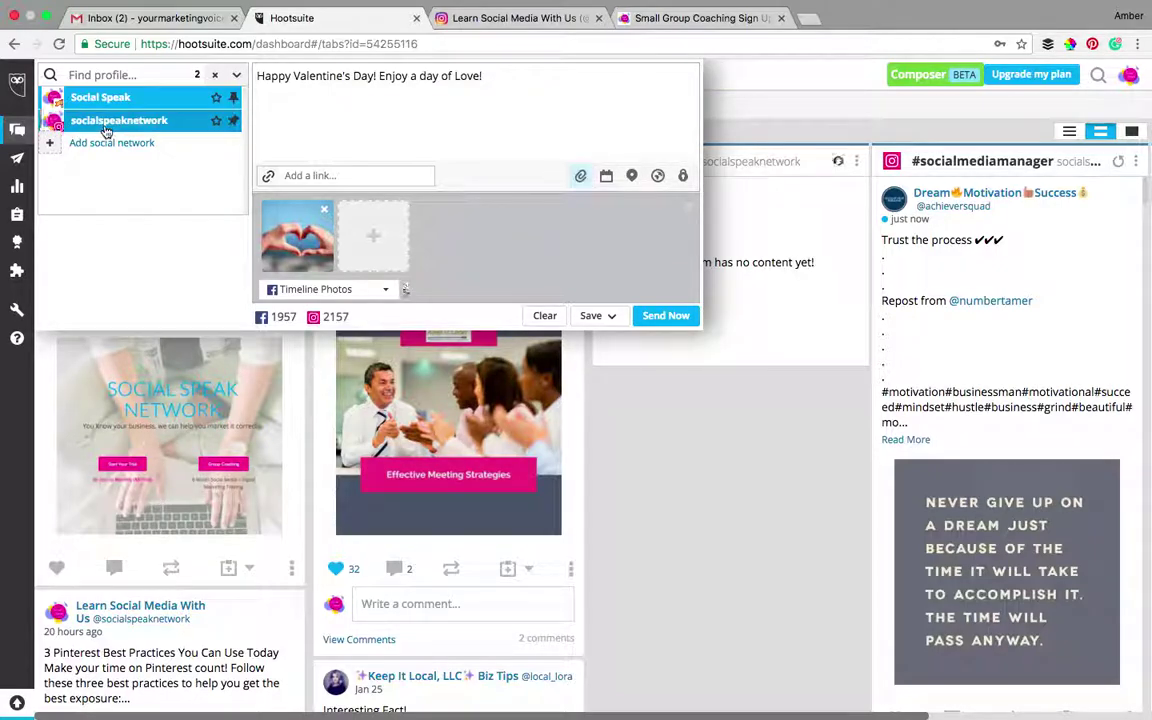
pyautogui.click(104, 103)
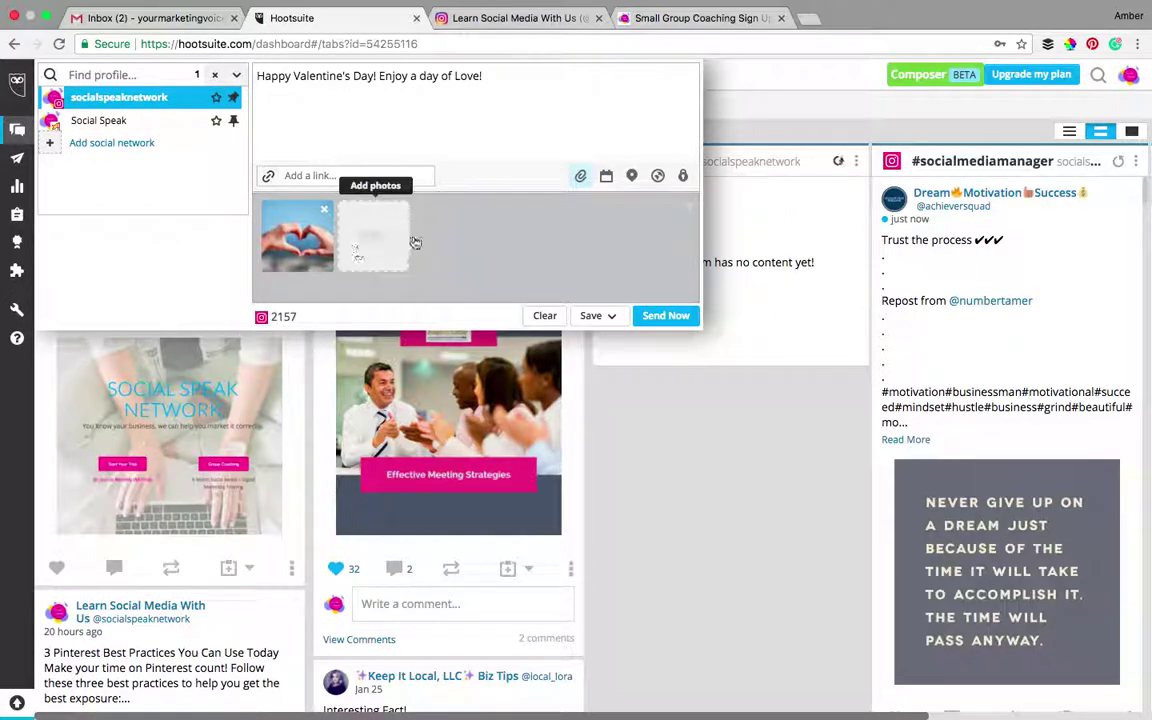
pyautogui.click(606, 178)
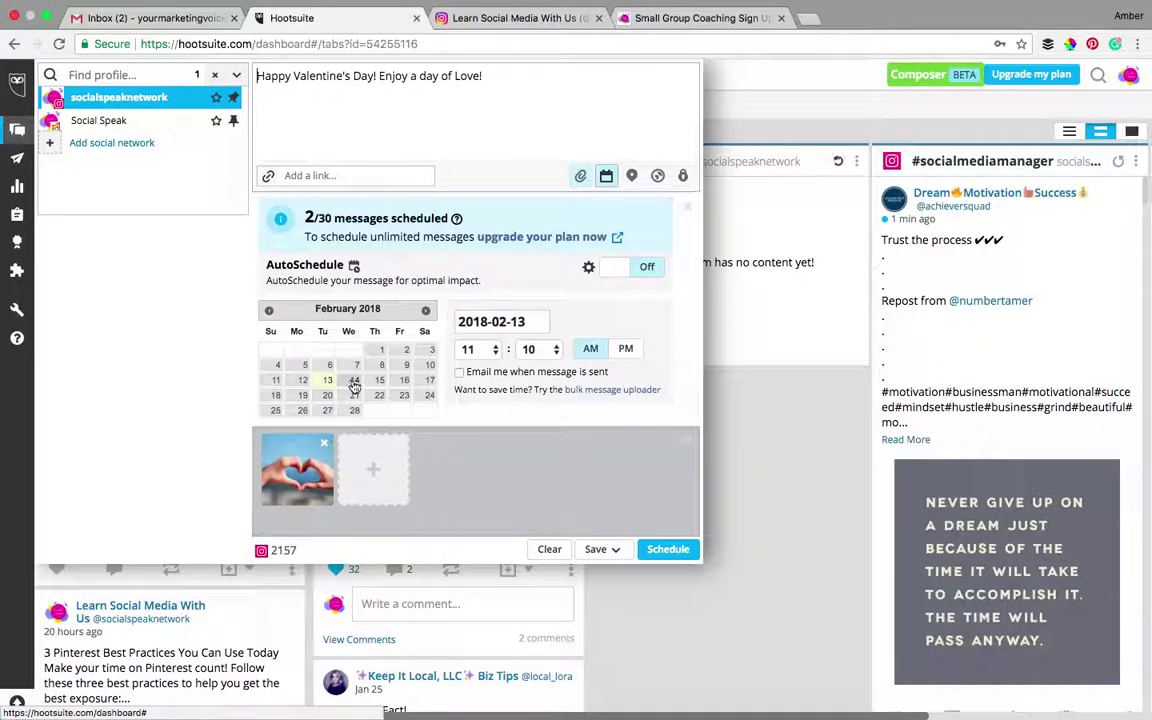
pyautogui.click(485, 355)
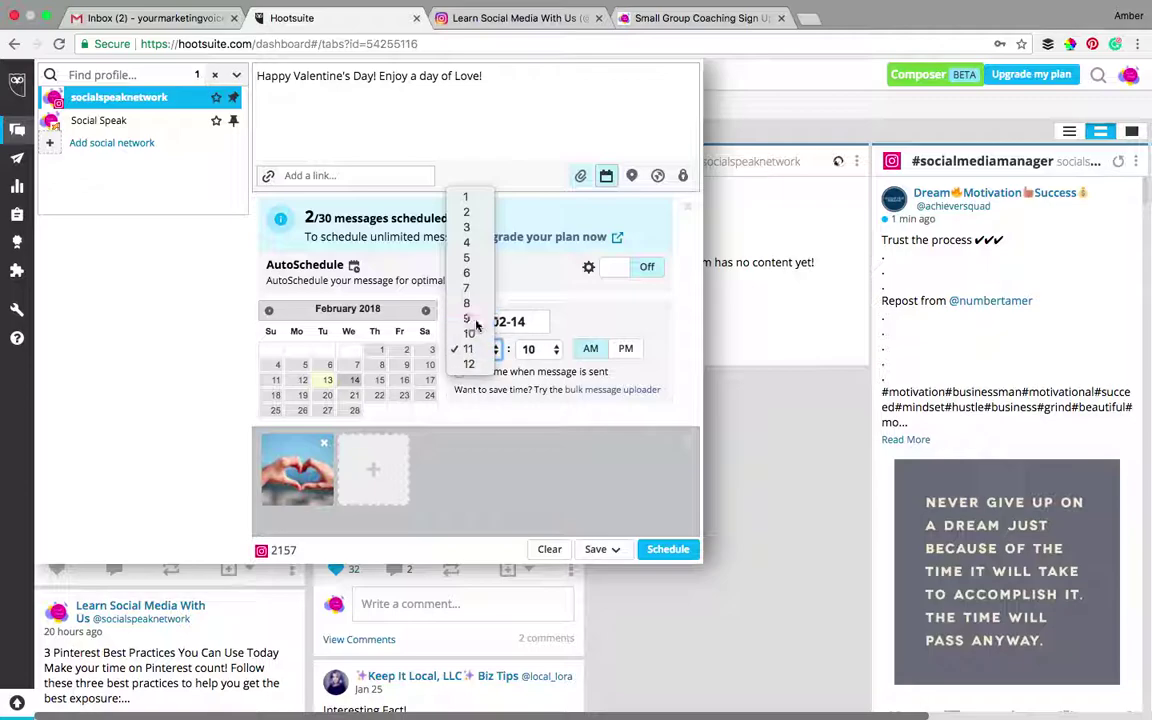
pyautogui.click(477, 324)
pyautogui.press('Tab')
pyautogui.press('0')
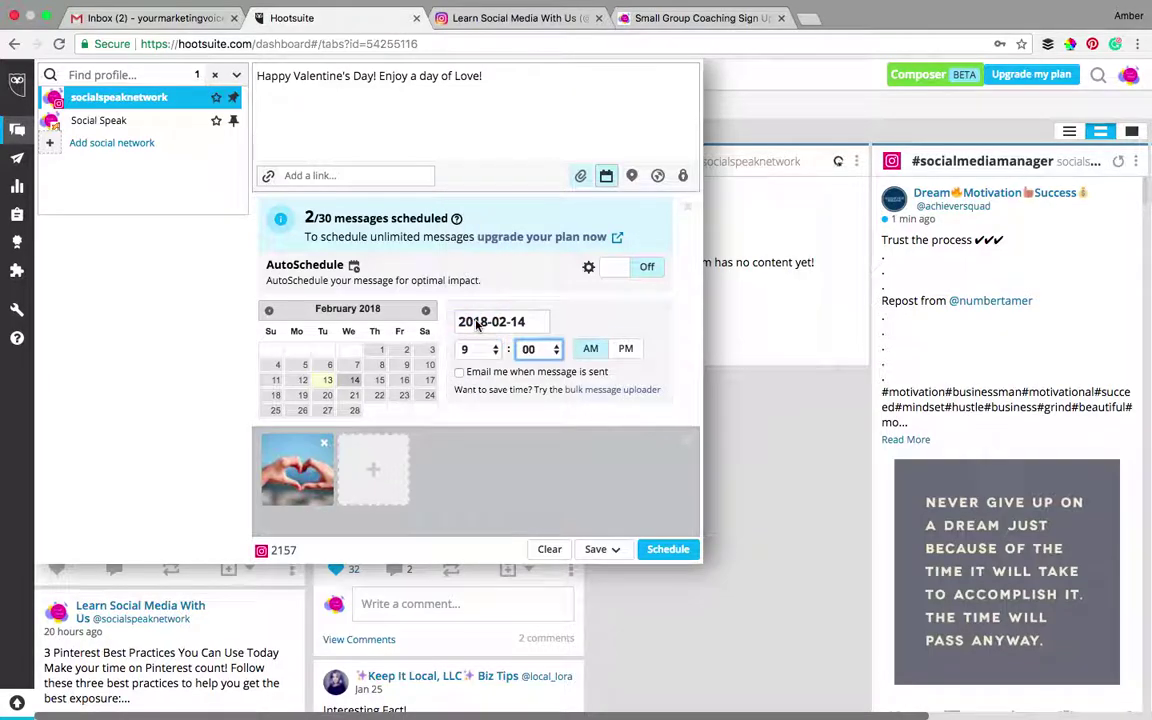
pyautogui.click(591, 358)
pyautogui.click(679, 554)
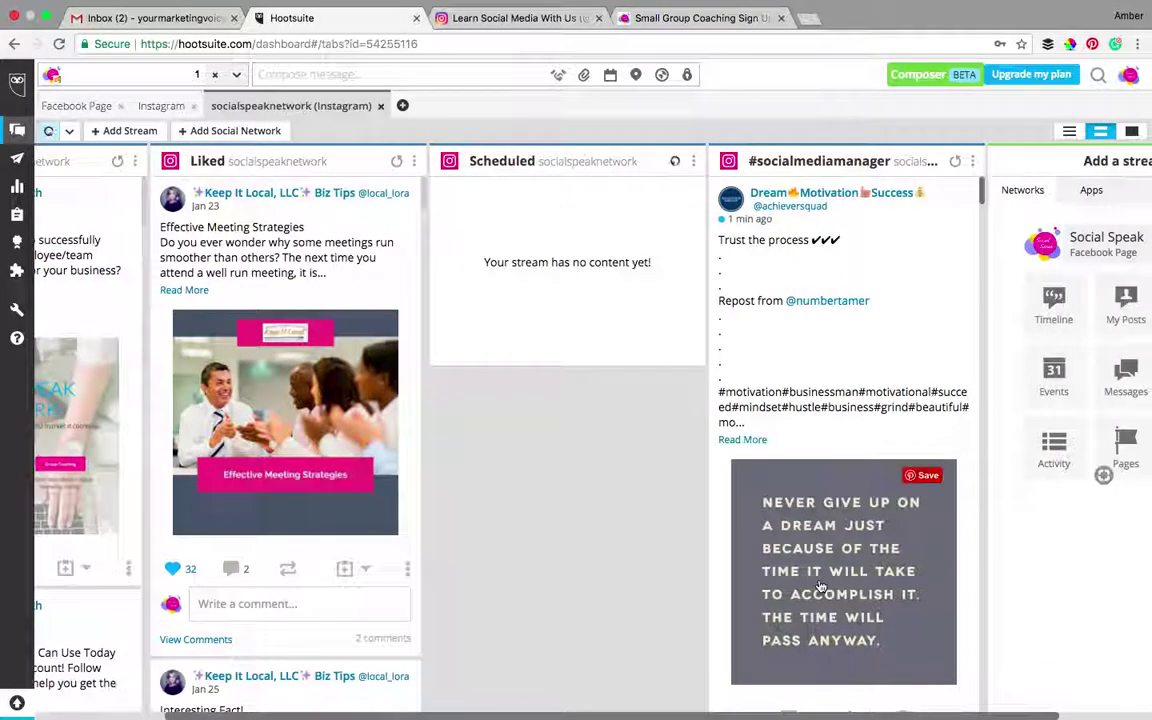
# Step: Open Add Stream, then like the 'Never give up on a dream' quote post in #socialmediamanager
pyautogui.click(810, 586)
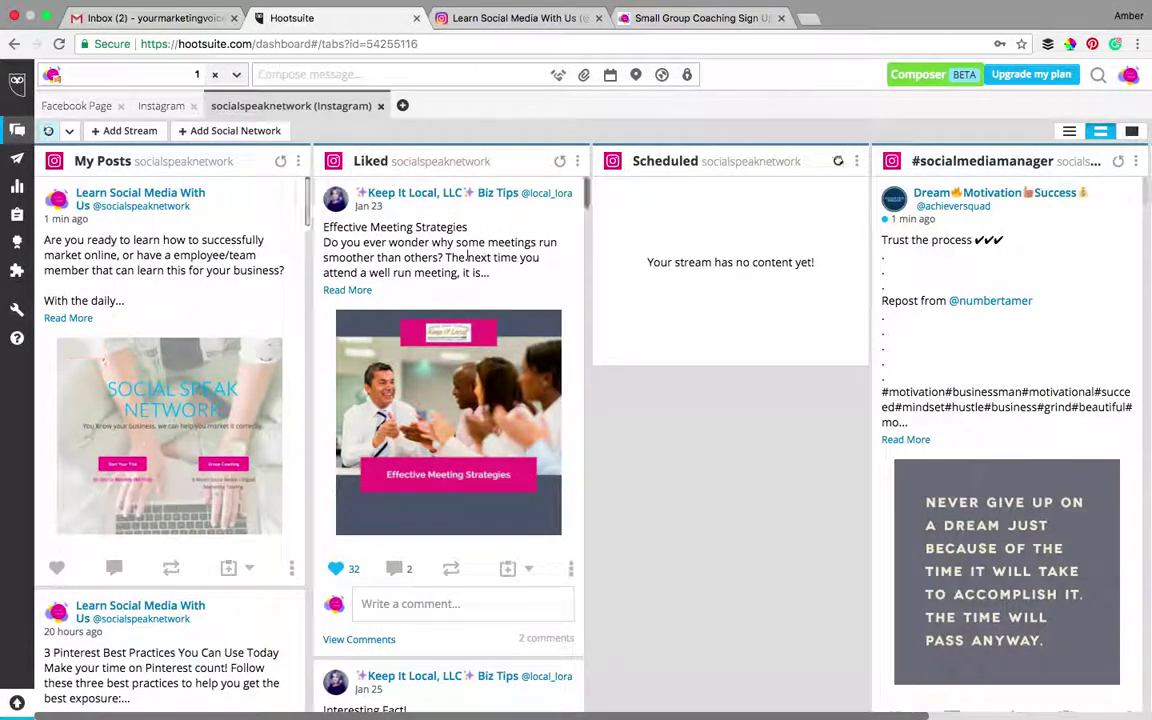
pyautogui.hscroll(3, 771, 502)
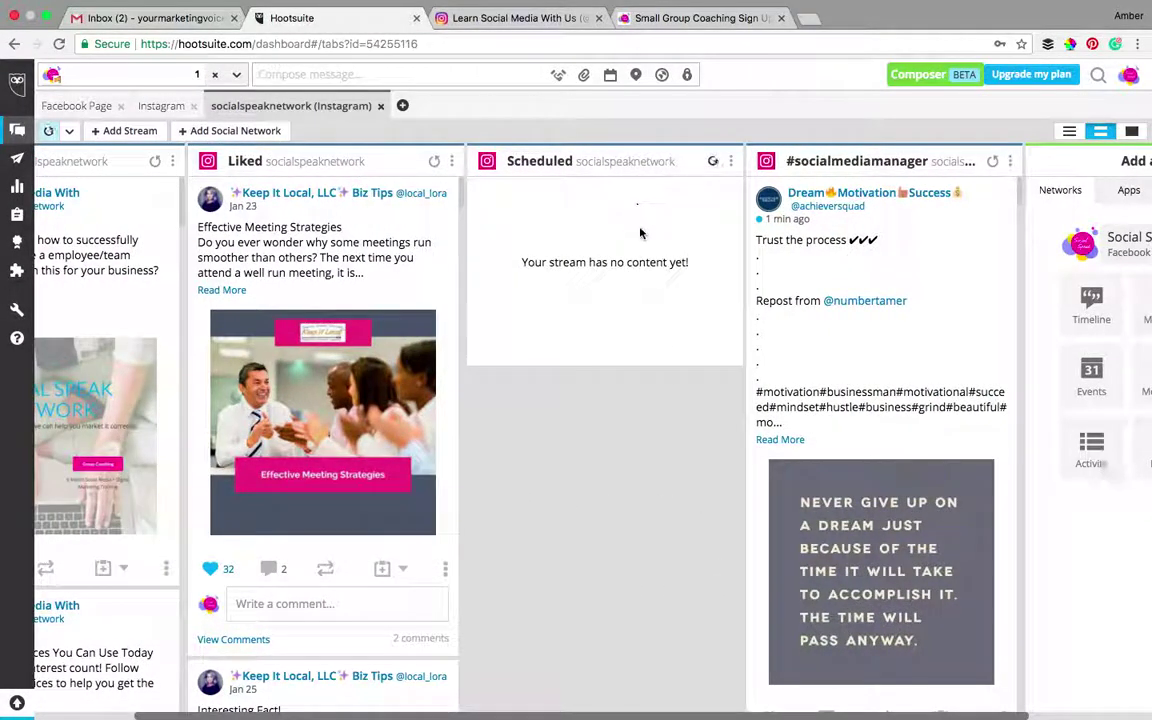
pyautogui.hscroll(3, 661, 466)
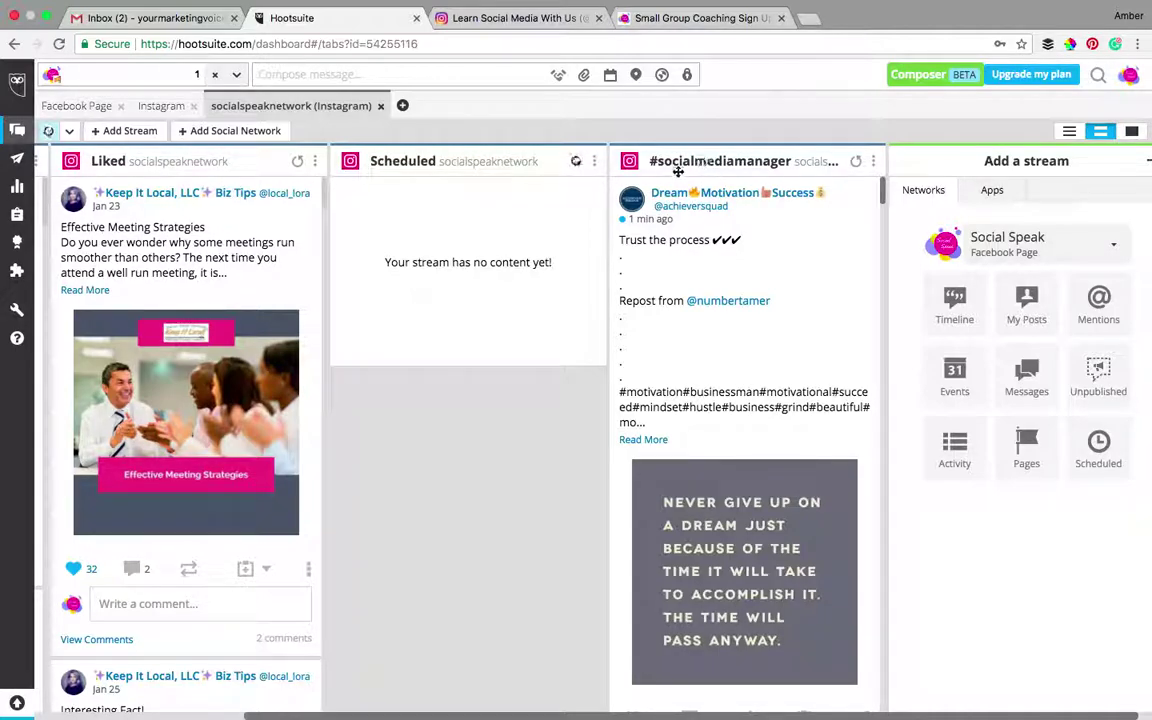
pyautogui.scroll(-3, 727, 256)
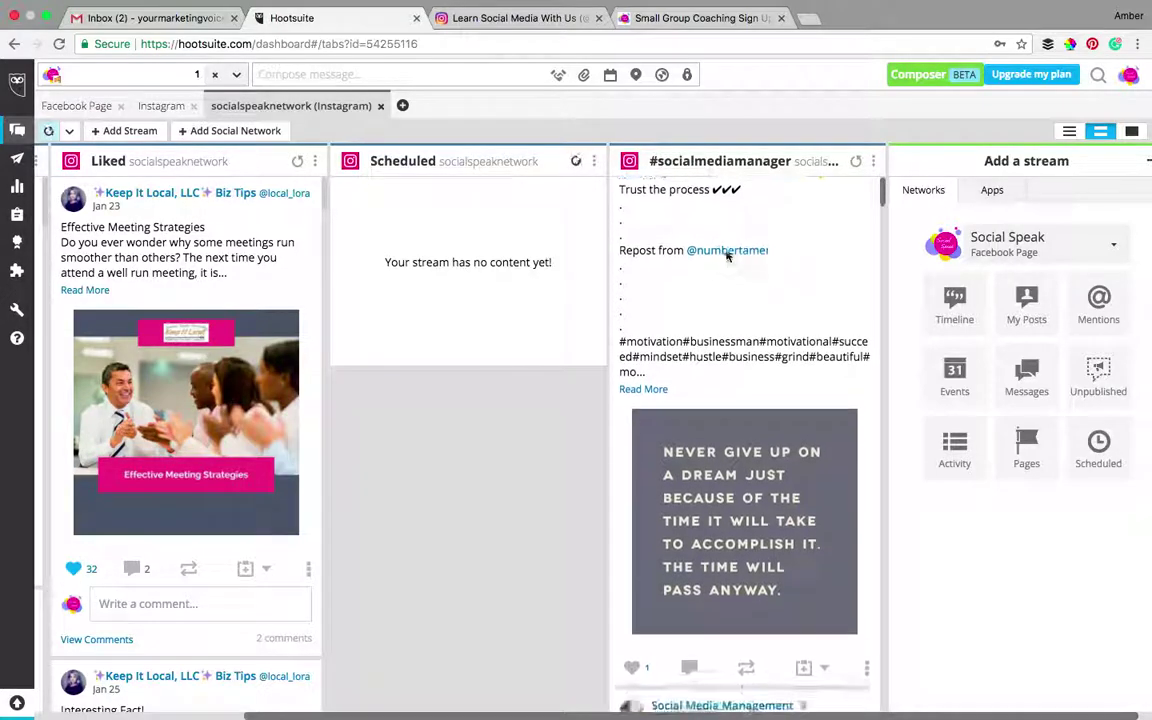
pyautogui.scroll(2, 727, 256)
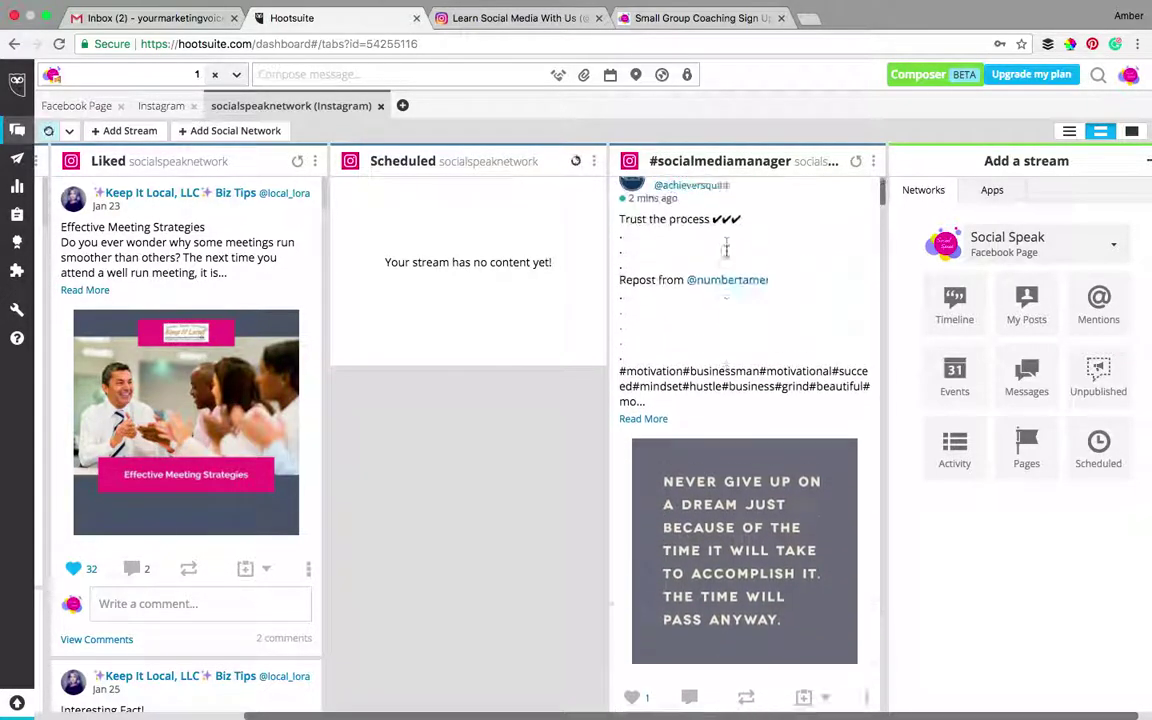
pyautogui.scroll(-1, 727, 256)
pyautogui.scroll(2, 727, 256)
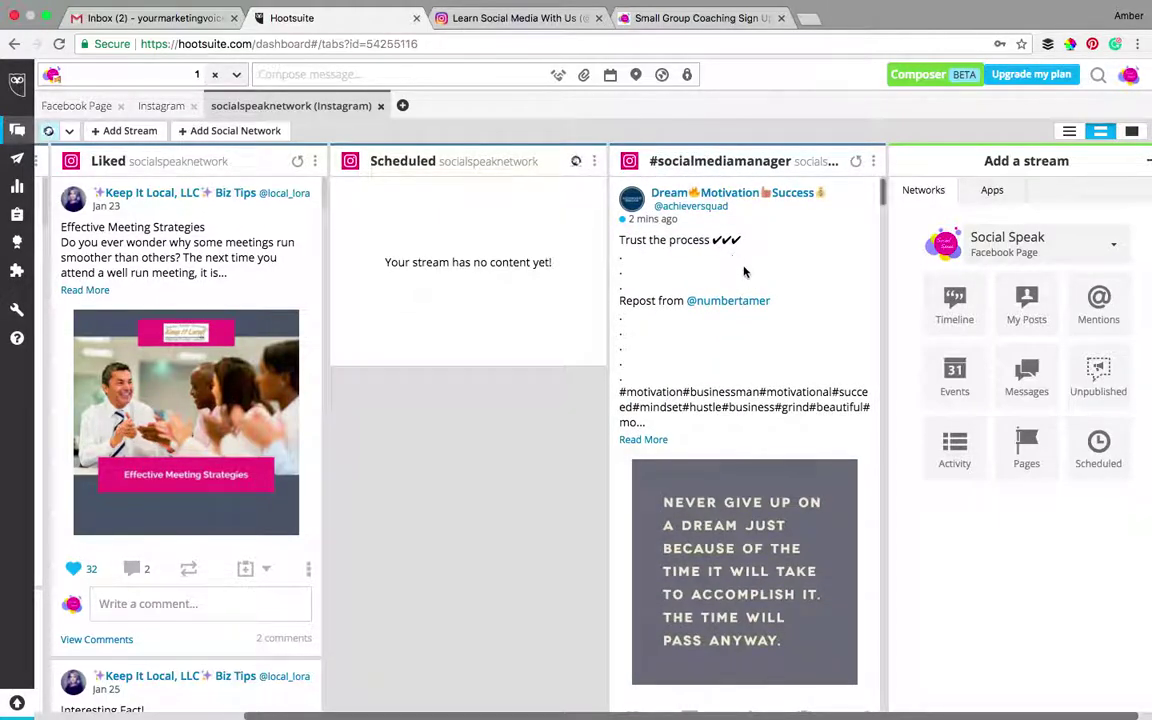
pyautogui.scroll(-5, 745, 300)
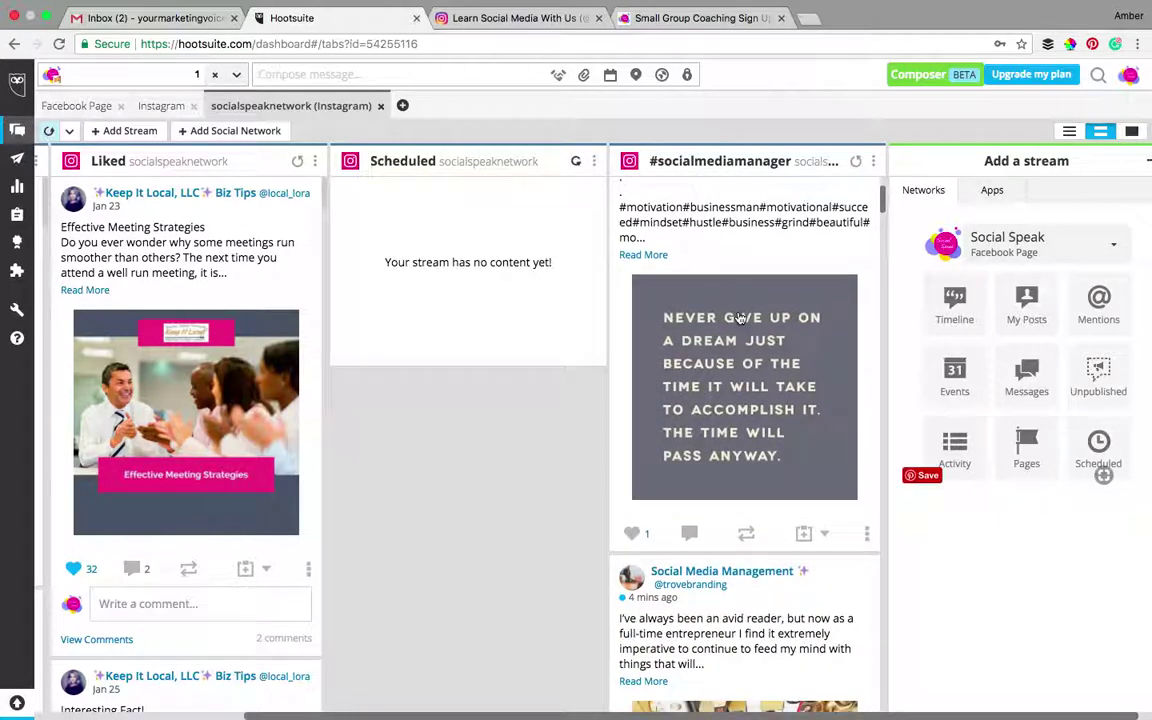
pyautogui.click(631, 533)
pyautogui.scroll(-5, 776, 533)
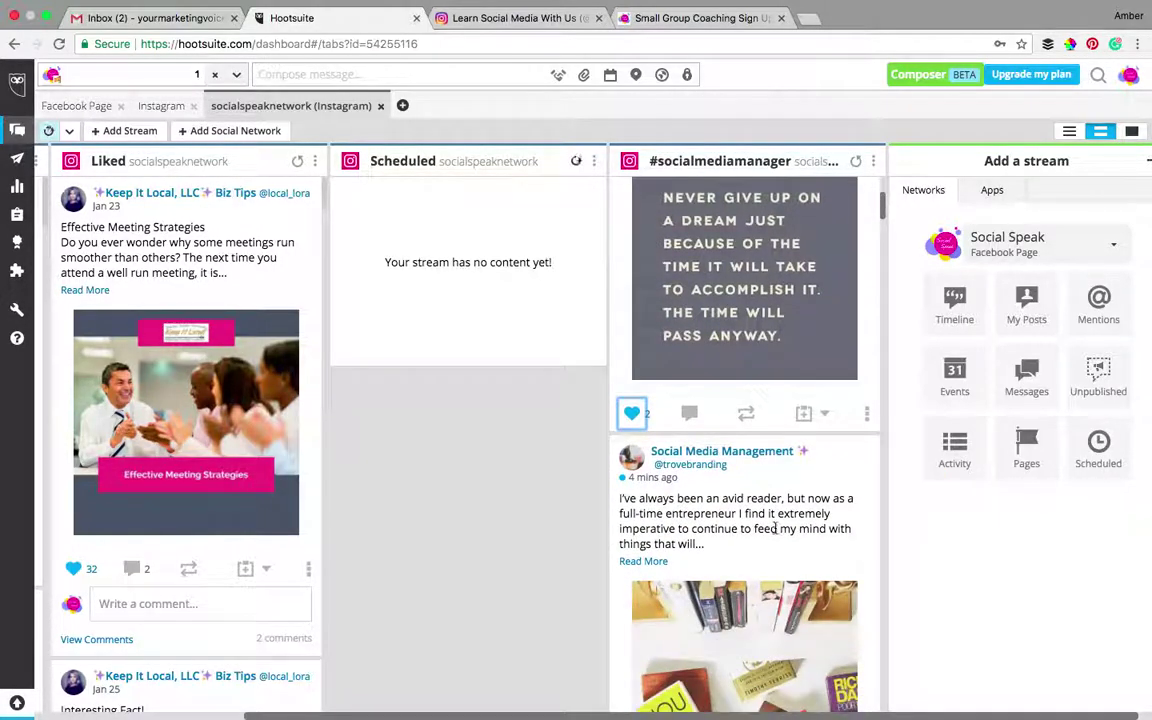
pyautogui.scroll(-4, 777, 535)
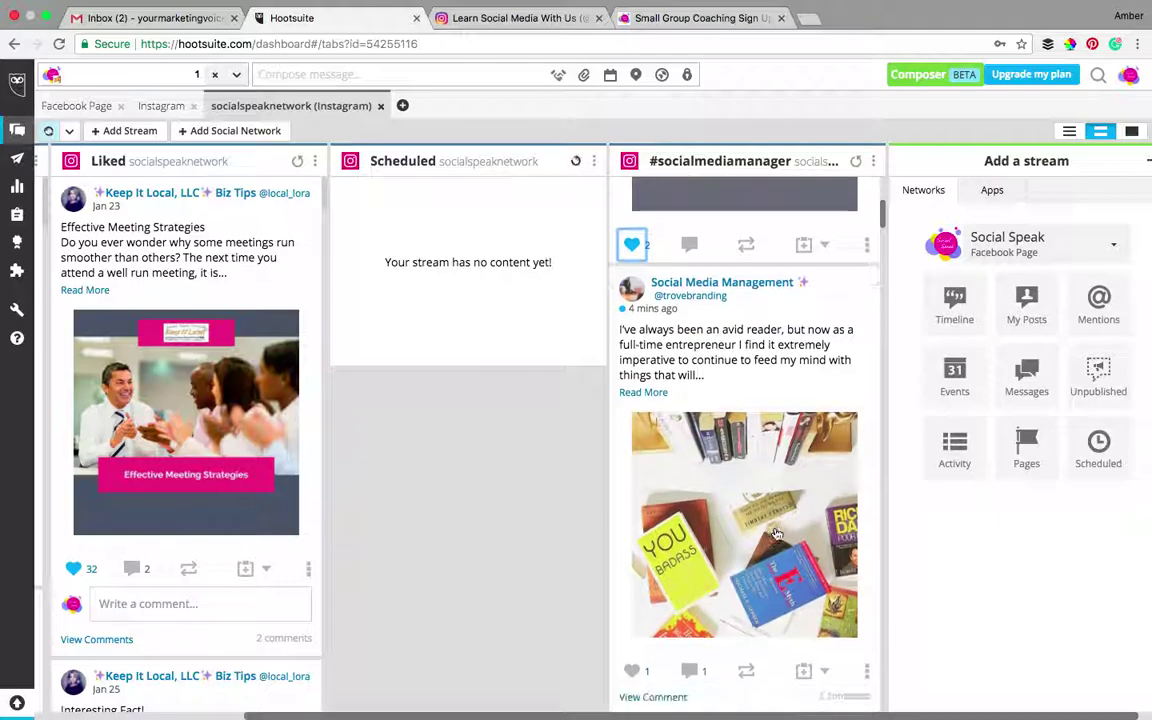
# Step: Like the book-photo post and open its comment box
pyautogui.scroll(-2, 777, 535)
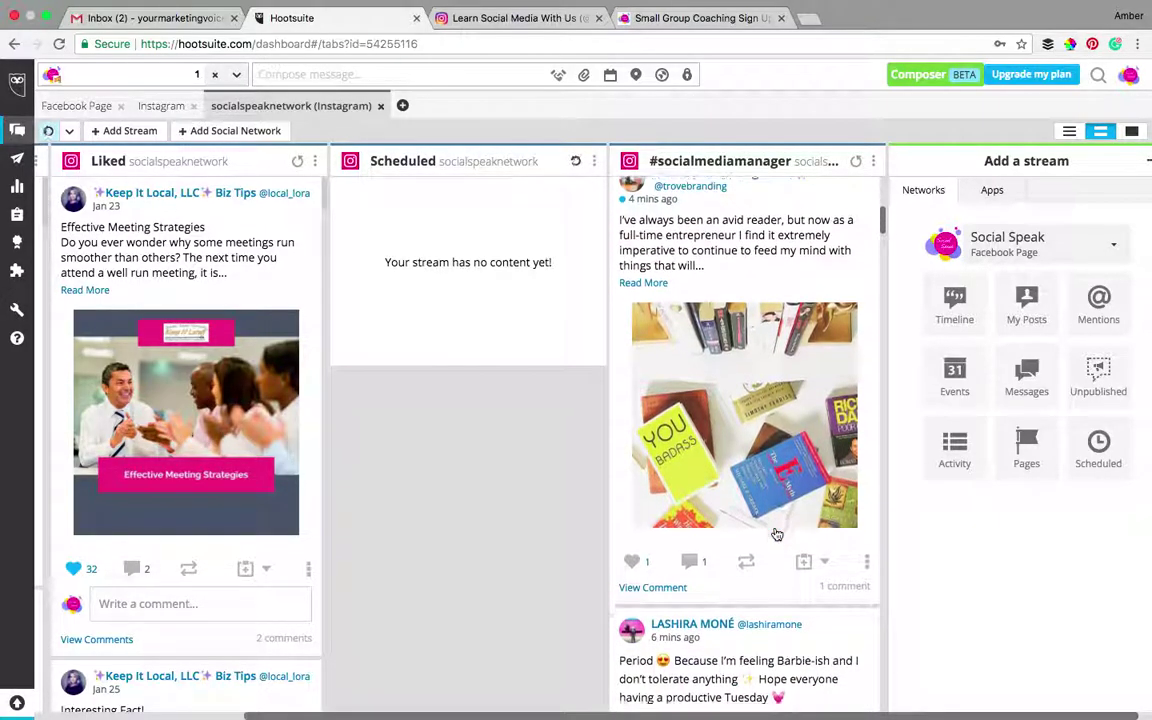
pyautogui.click(631, 483)
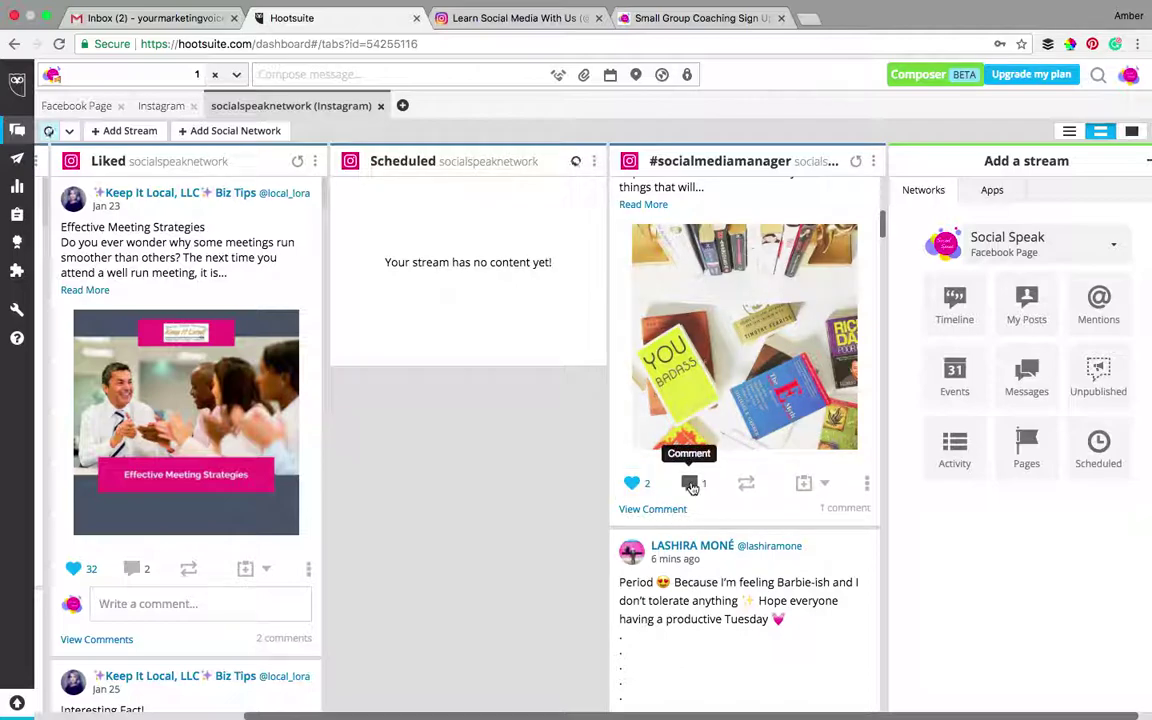
pyautogui.click(692, 485)
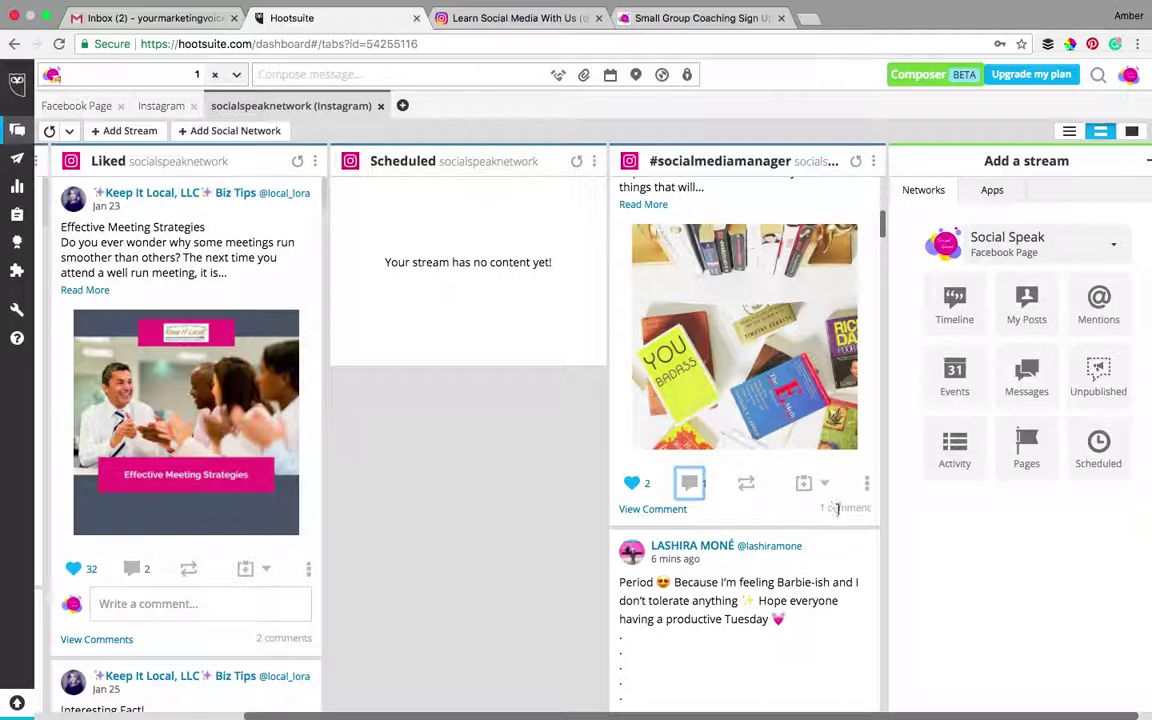
pyautogui.click(656, 509)
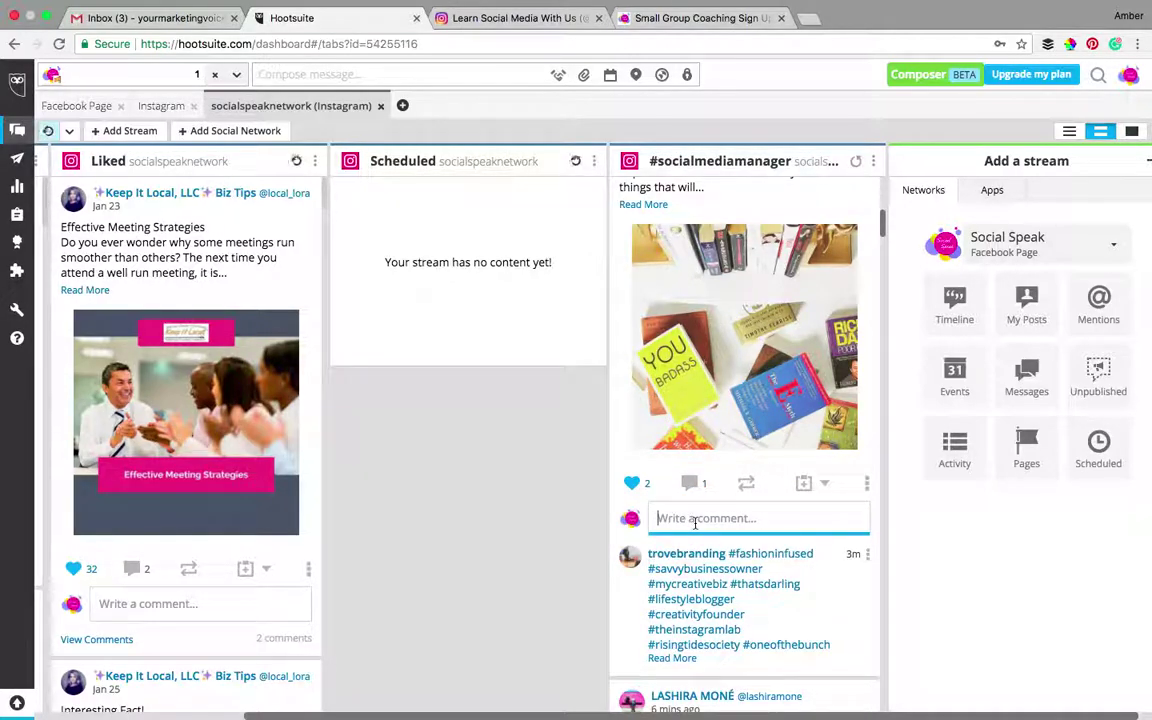
# Step: Write the comment 'Love the book You Badass! Such a great read!', correcting the typos
pyautogui.write('Love ths bo')
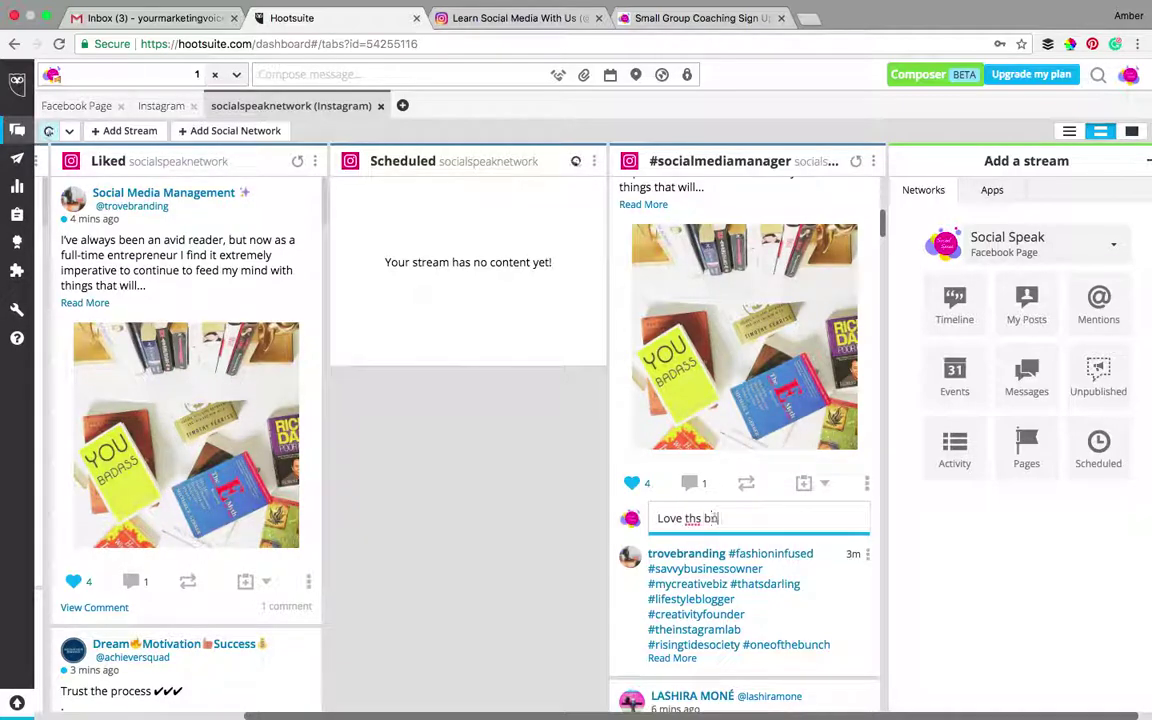
pyautogui.write('ok')
pyautogui.press('BackSpace')
pyautogui.press('BackSpace')
pyautogui.press('BackSpace')
pyautogui.press('BackSpace')
pyautogui.press('BackSpace')
pyautogui.write('You Bad')
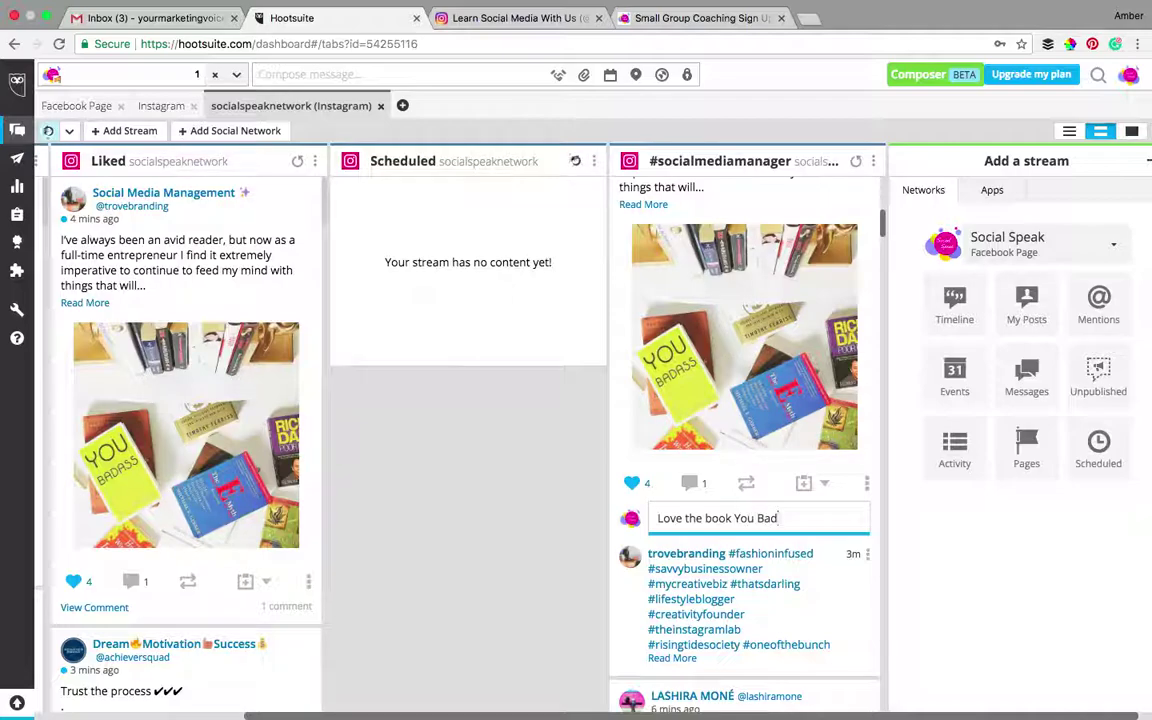
pyautogui.write('ass! Such a reat')
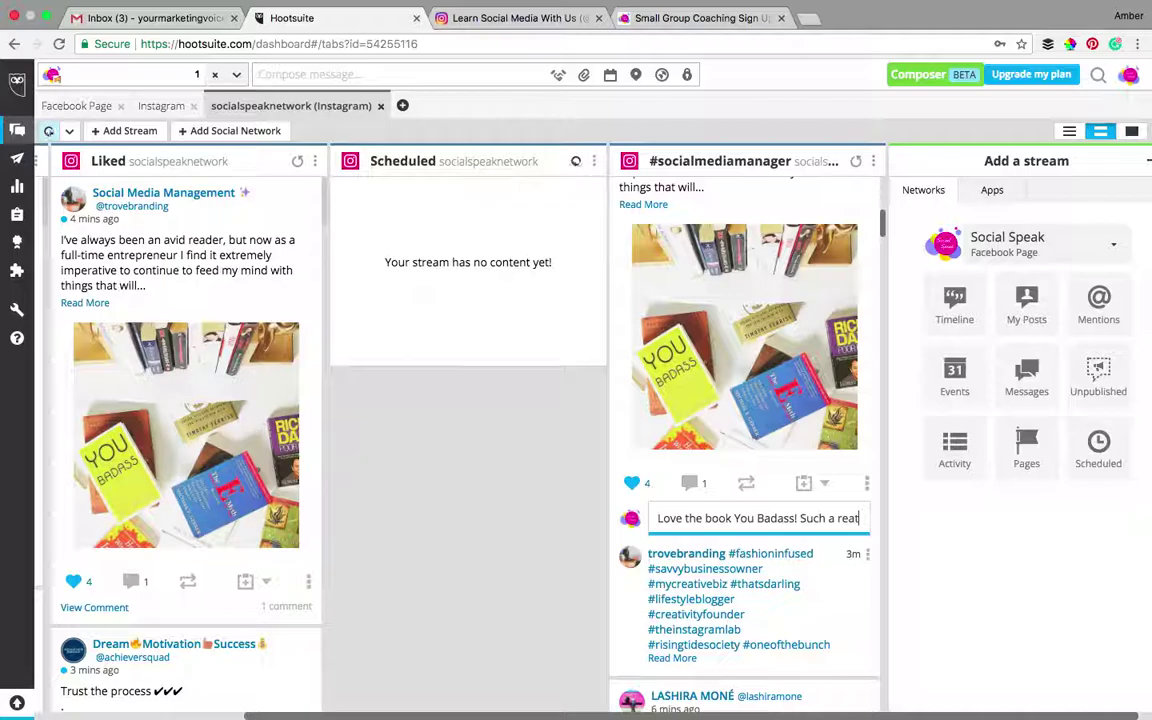
pyautogui.write(' readt!')
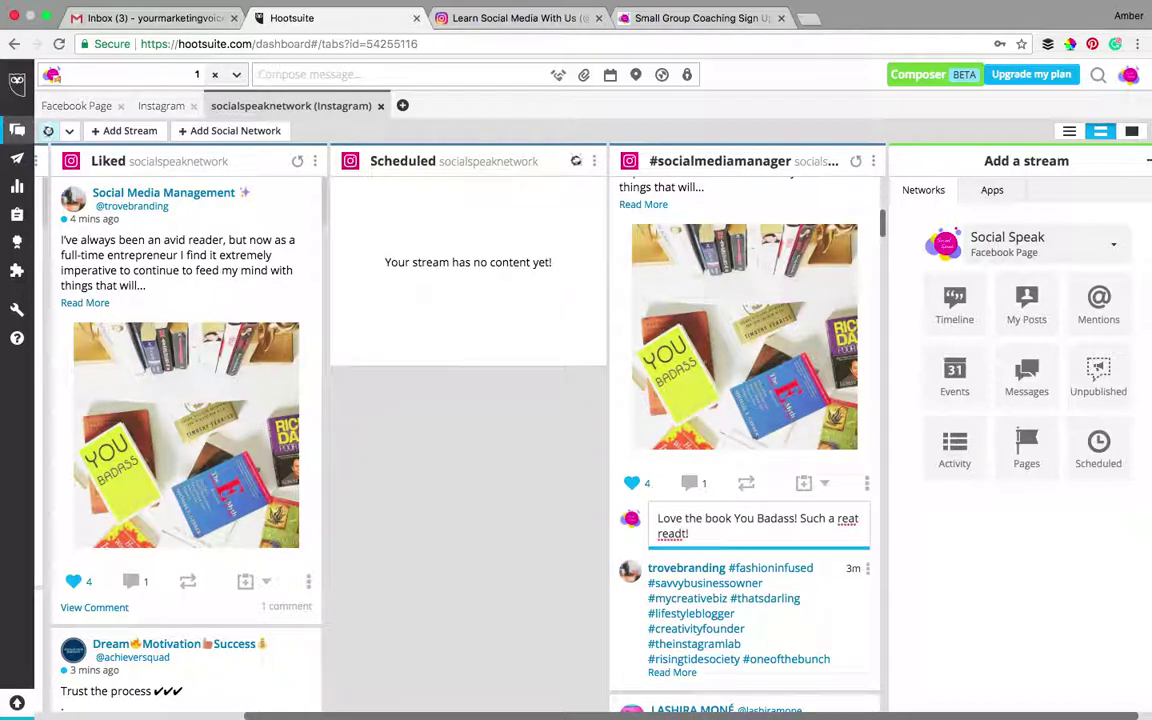
pyautogui.press('BackSpace')
pyautogui.press('BackSpace')
pyautogui.click(839, 521)
pyautogui.write('g')
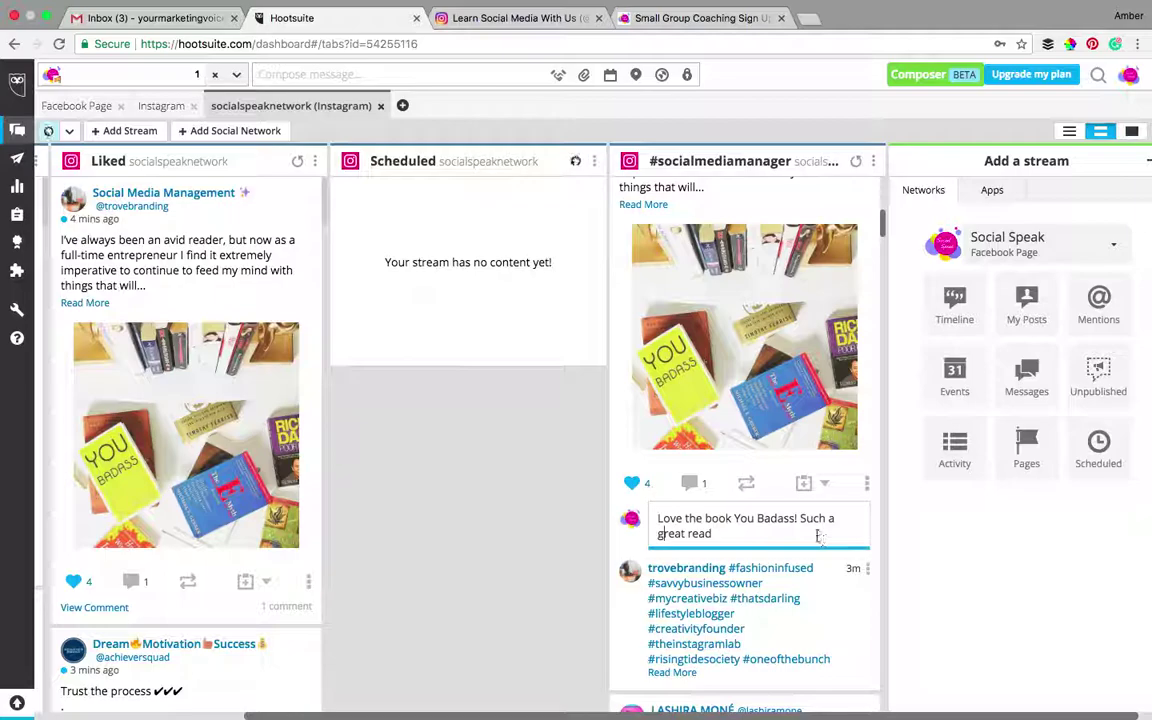
pyautogui.click(817, 535)
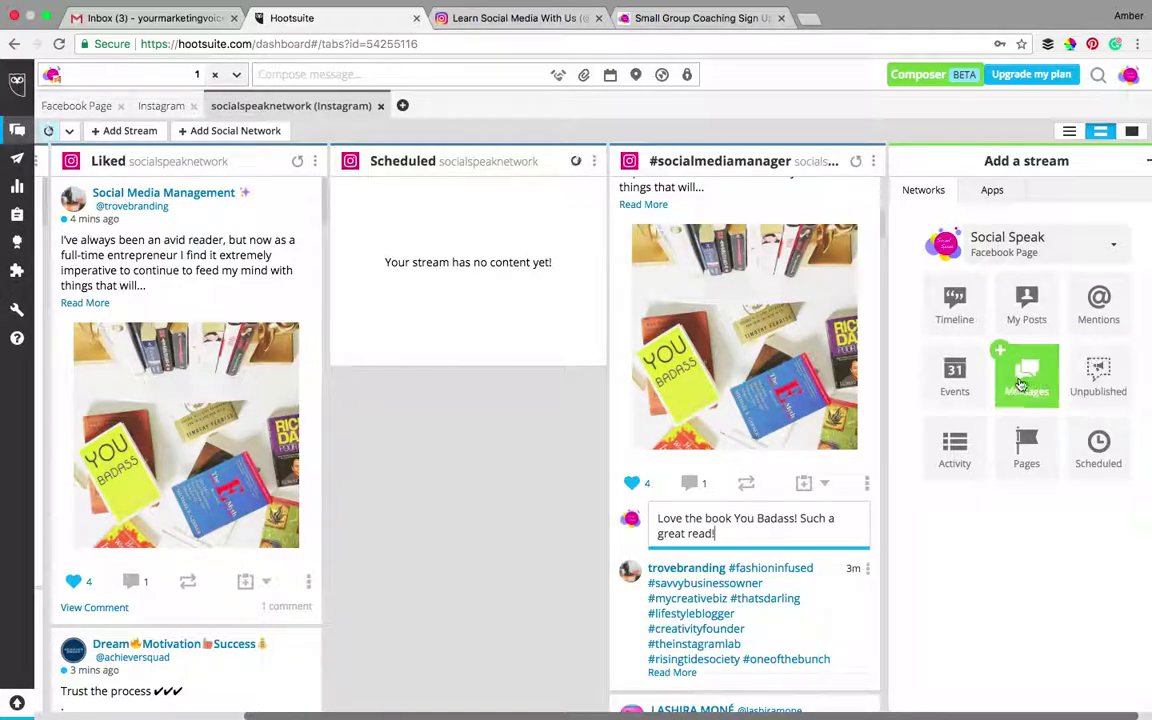
# Step: Delete the Social Speak Mentions stream and target new streams at the socialspeaknetwork Instagram account
pyautogui.click(1110, 322)
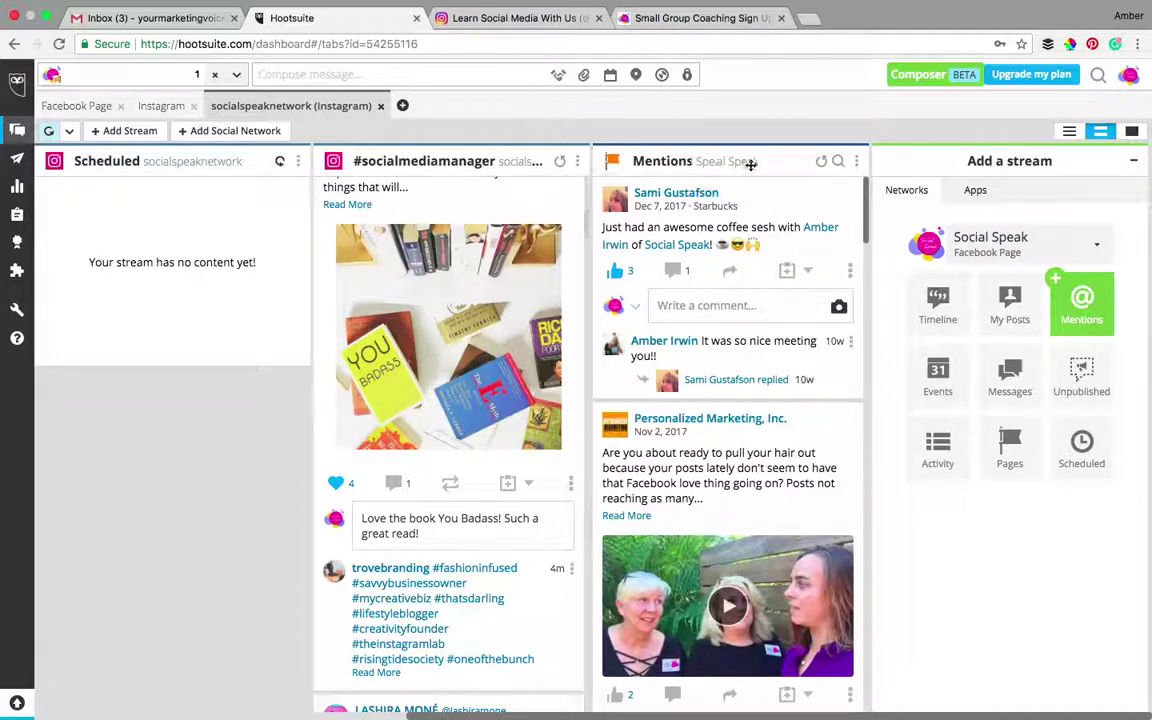
pyautogui.click(856, 165)
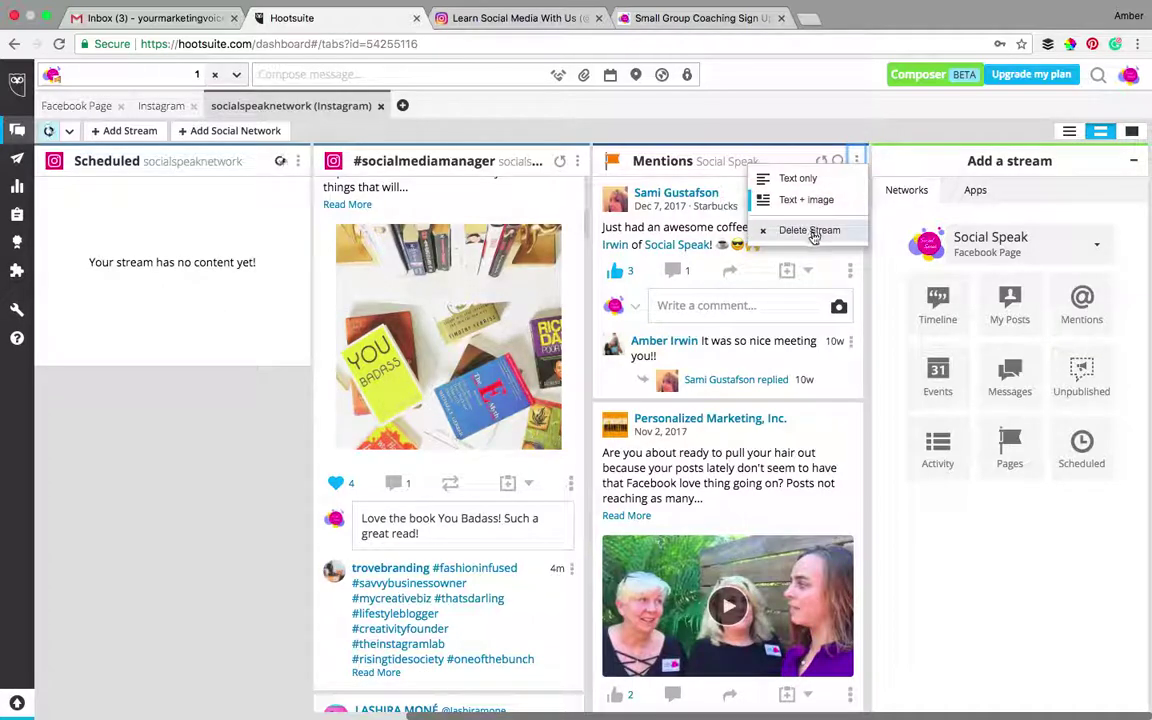
pyautogui.click(810, 229)
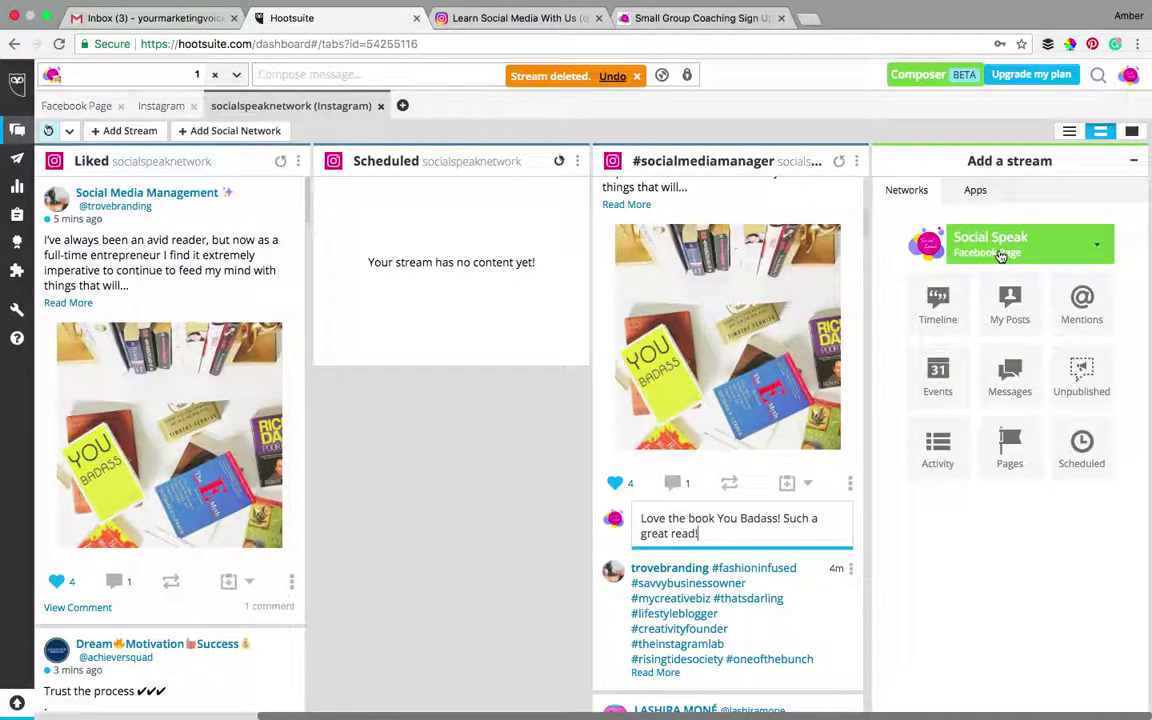
pyautogui.click(985, 245)
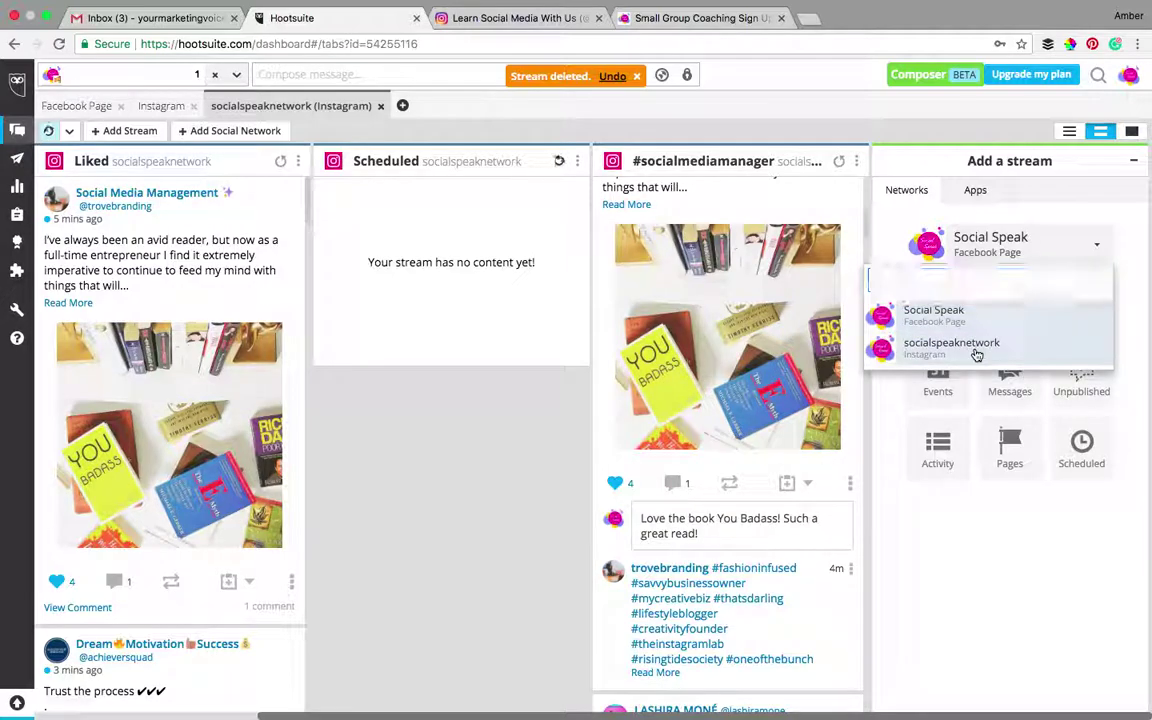
pyautogui.click(903, 350)
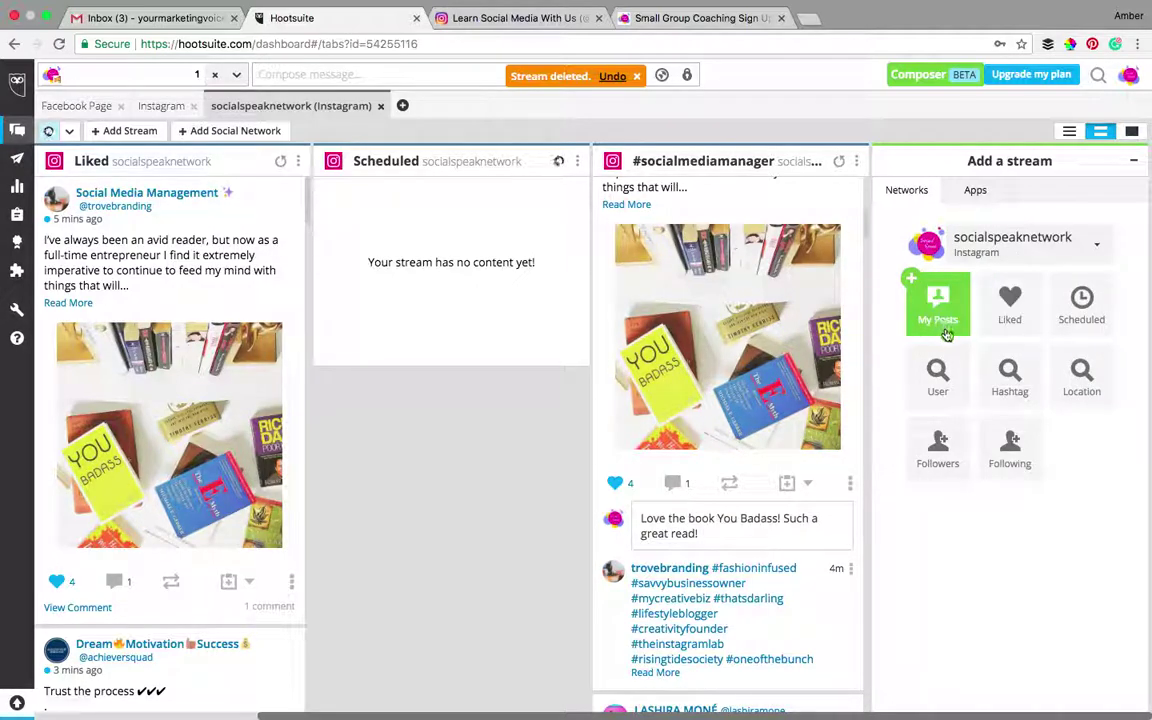
# Step: Add a #SocialMediaTips hashtag stream for socialspeaknetwork to the board
pyautogui.click(1011, 378)
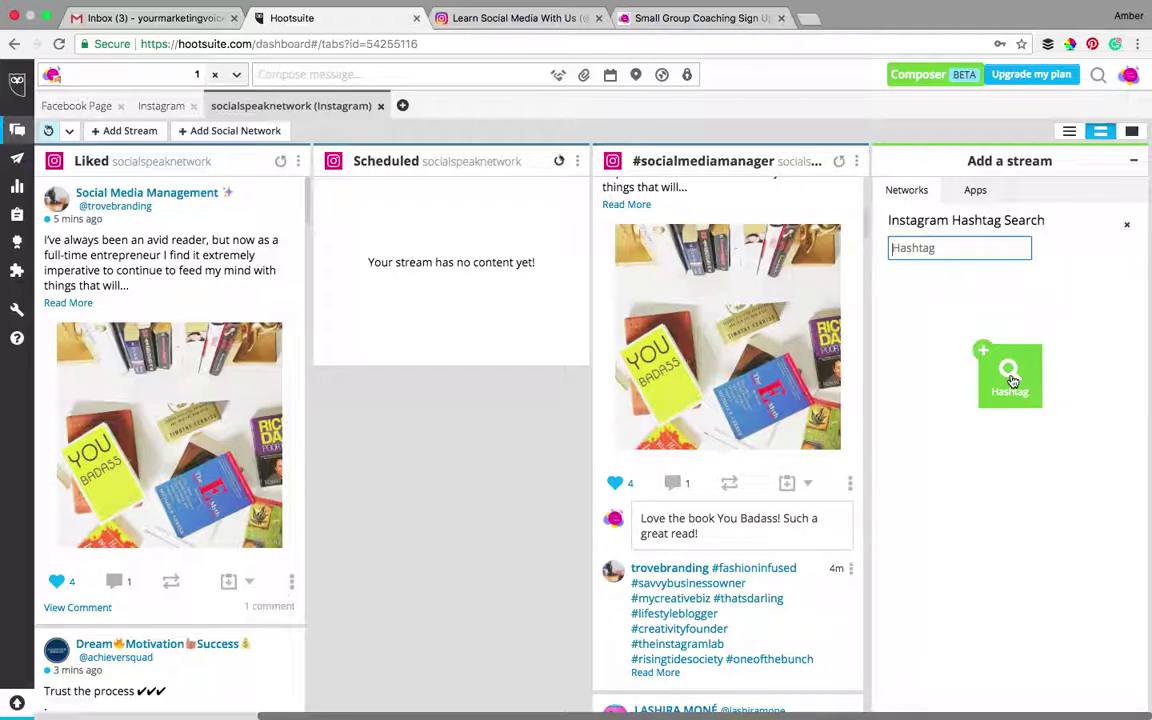
pyautogui.write('#SocialMedia')
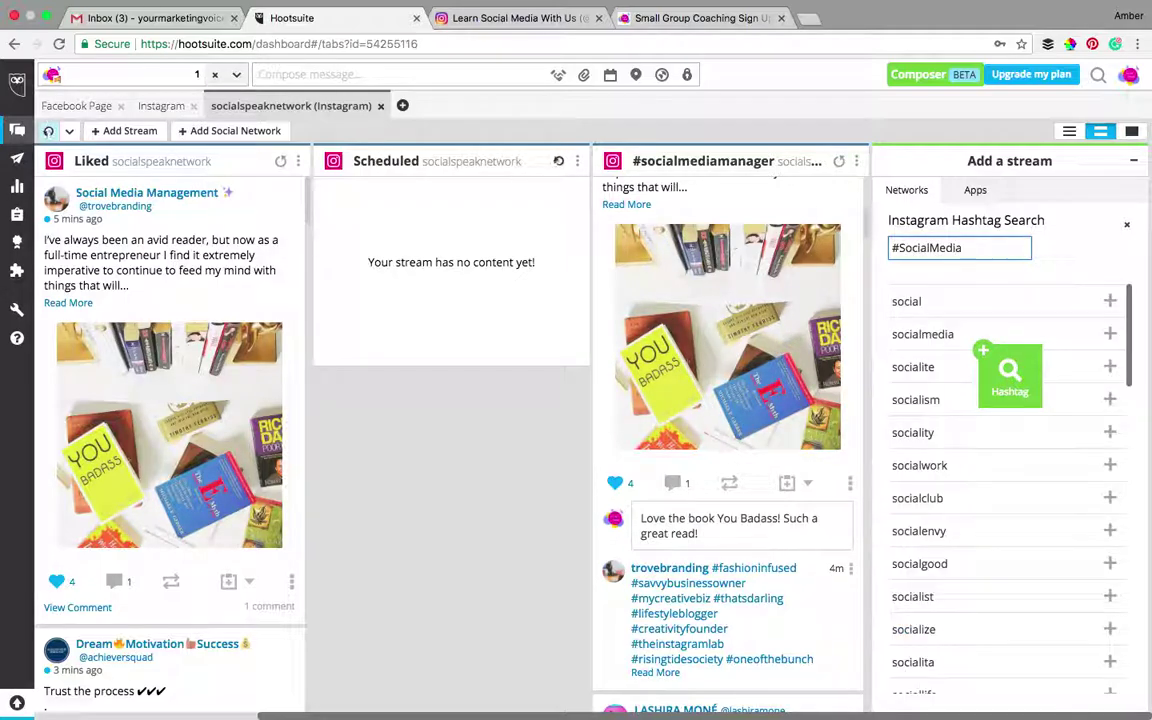
pyautogui.write('Tips')
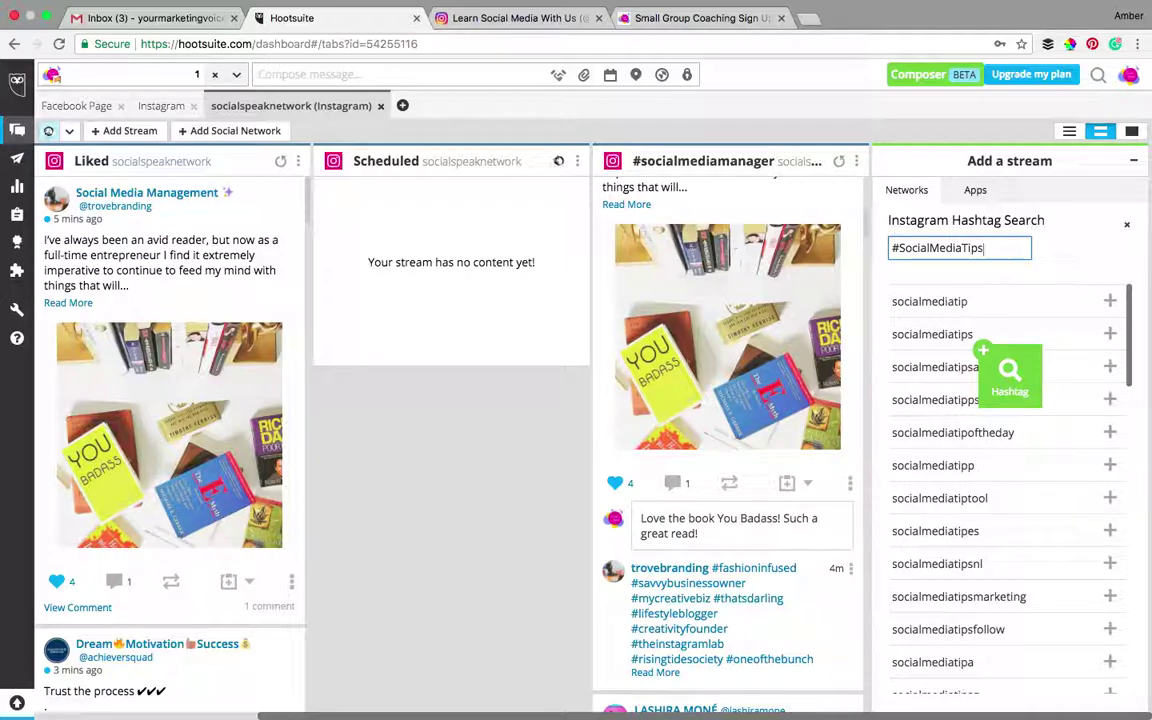
pyautogui.click(966, 305)
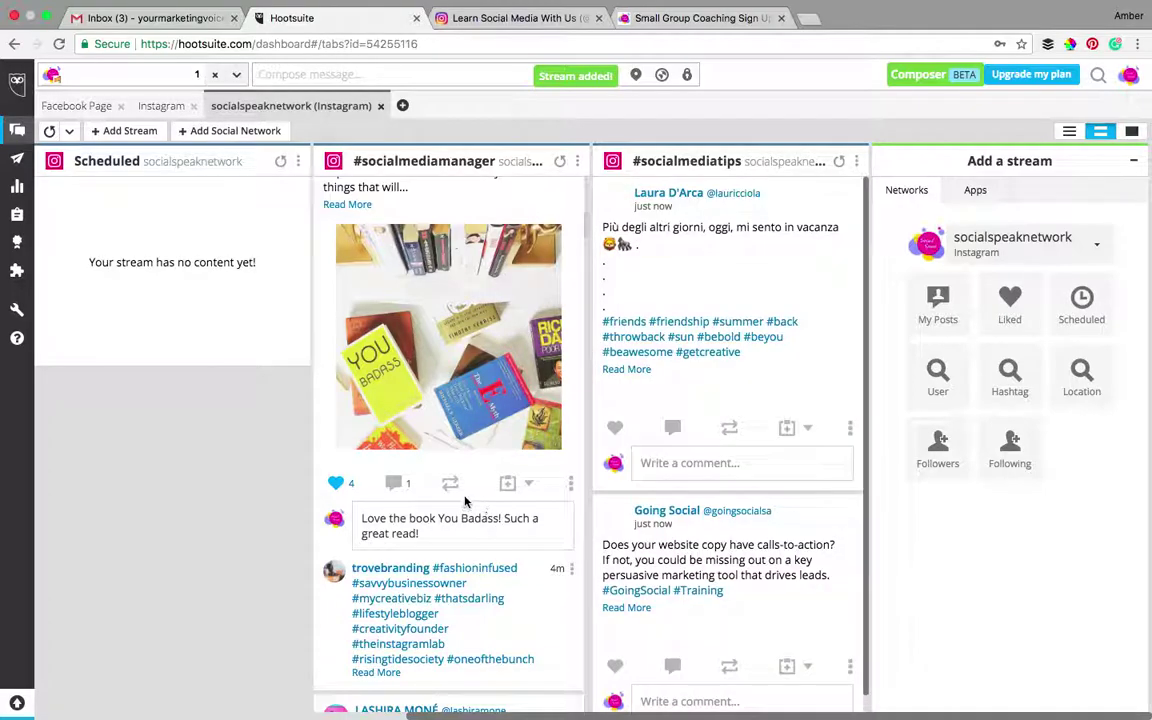
pyautogui.hscroll(-5, 465, 502)
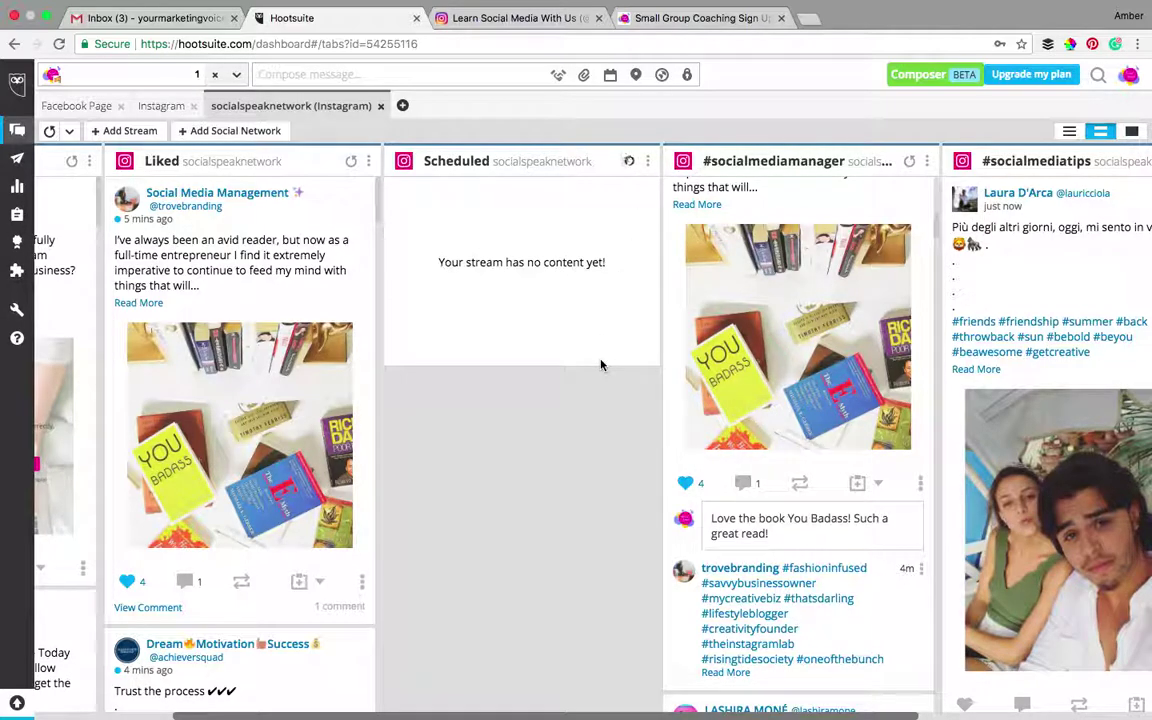
# Step: Reload the dashboard and expand the Feb 15 post in the Scheduled column
pyautogui.click(58, 46)
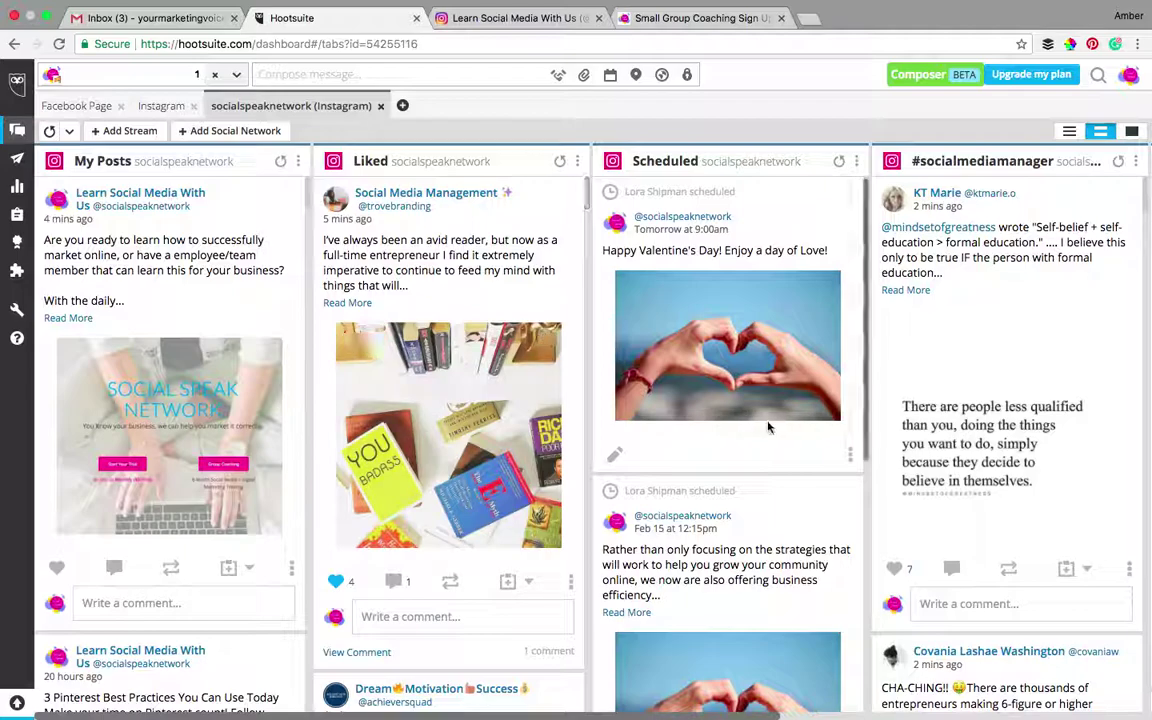
pyautogui.scroll(-3, 769, 427)
pyautogui.scroll(-5, 769, 427)
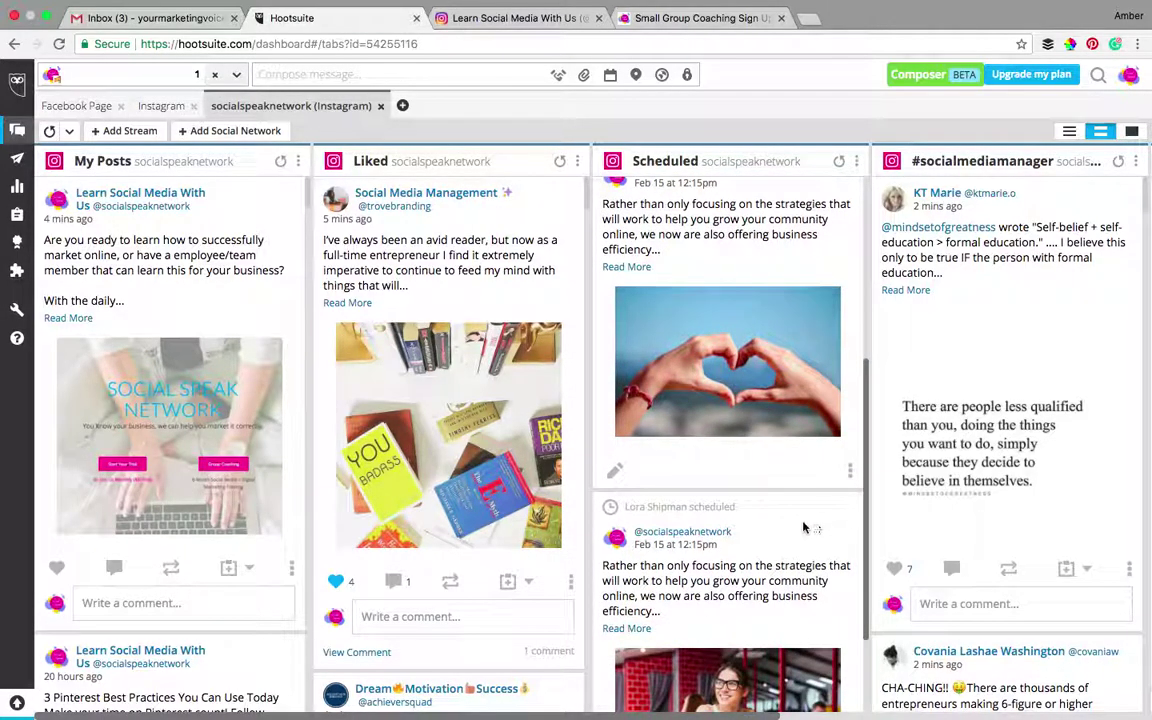
pyautogui.scroll(-3, 803, 527)
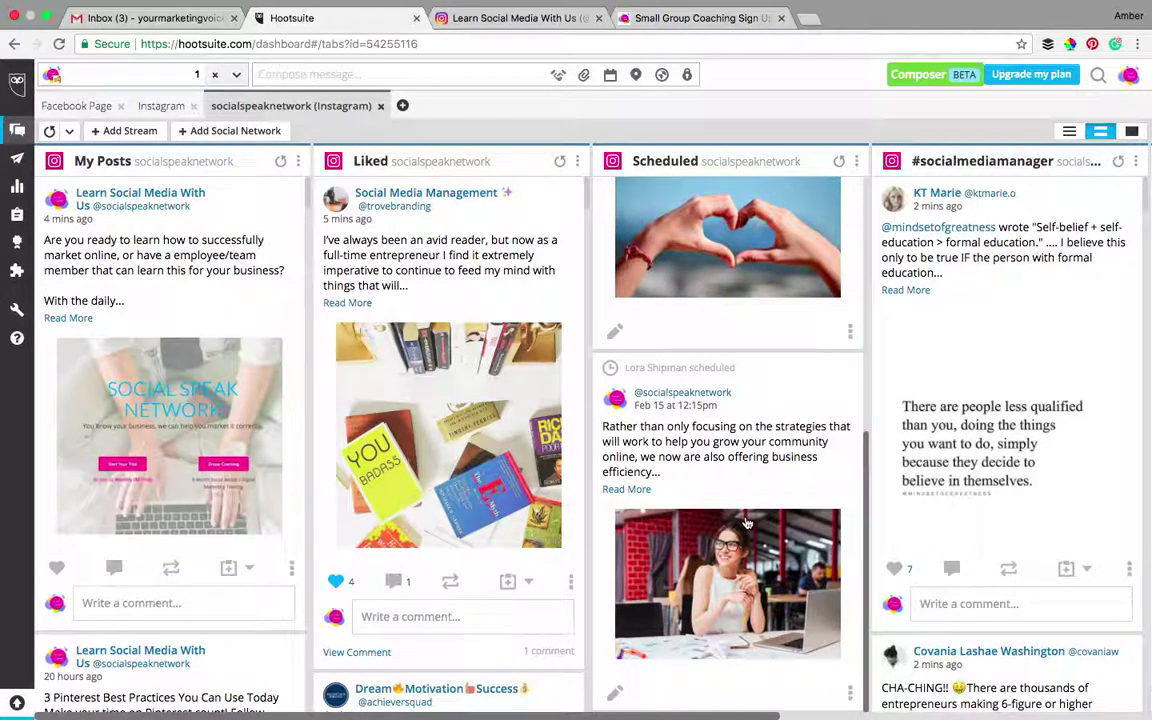
pyautogui.click(628, 490)
pyautogui.scroll(-4, 700, 560)
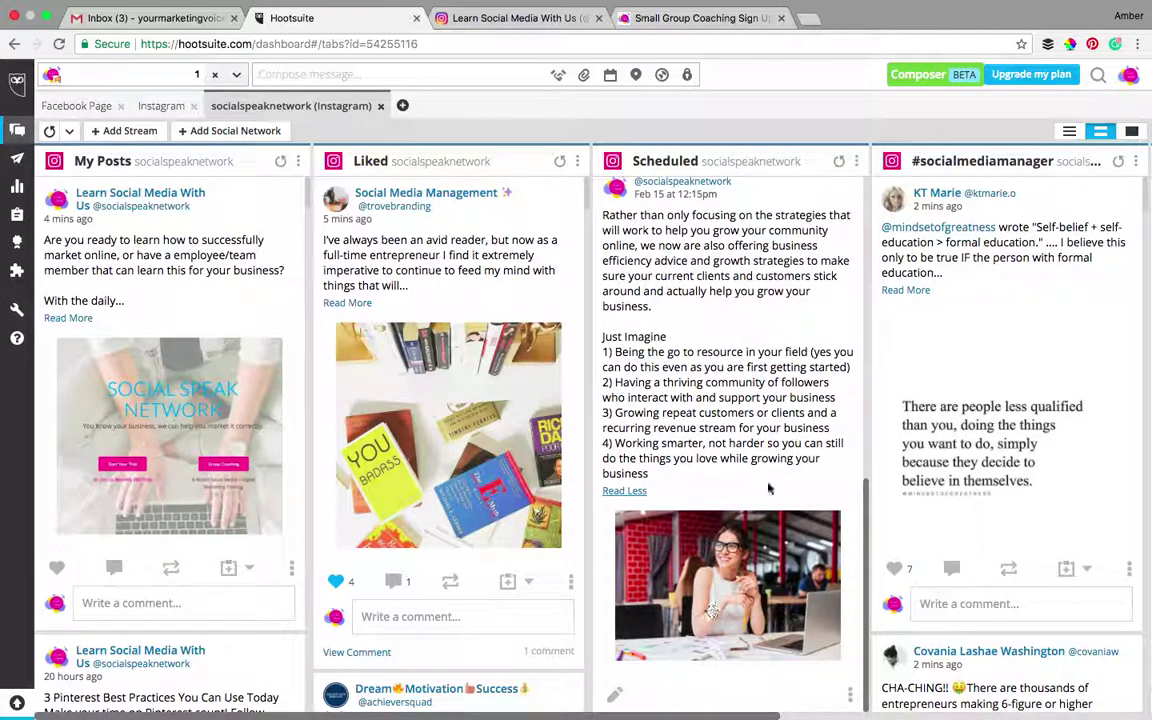
pyautogui.scroll(-10, 760, 320)
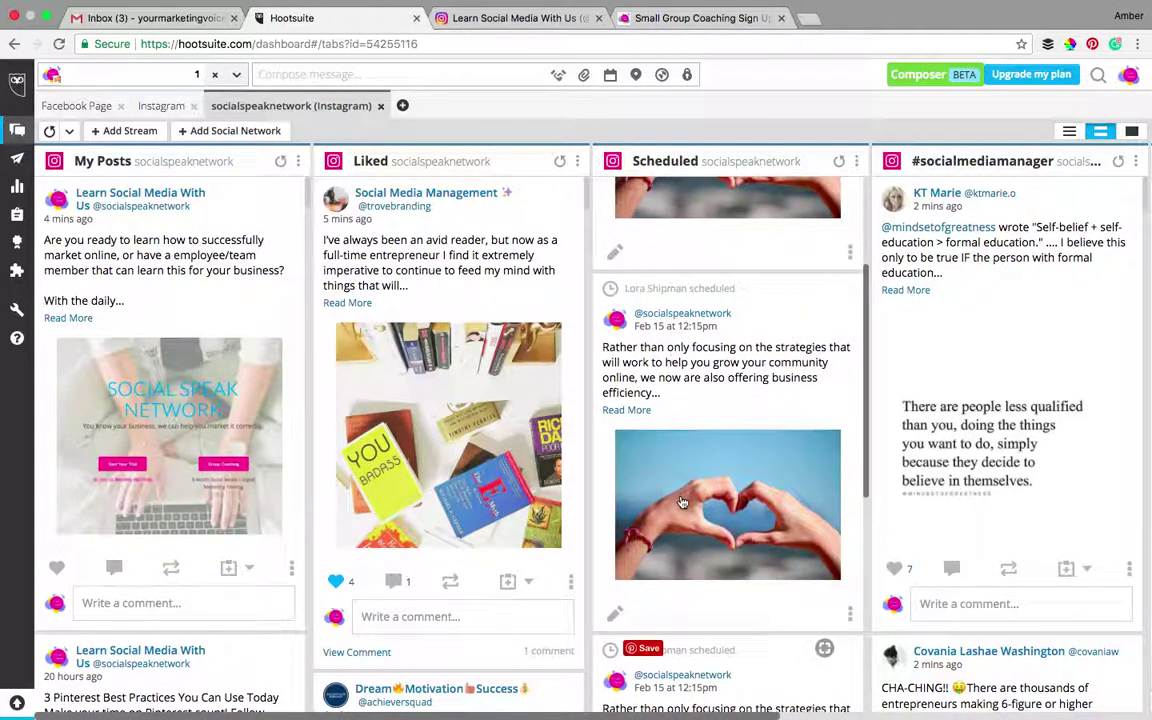
# Step: Choose Delete on the duplicate heart-photo scheduled post
pyautogui.click(851, 617)
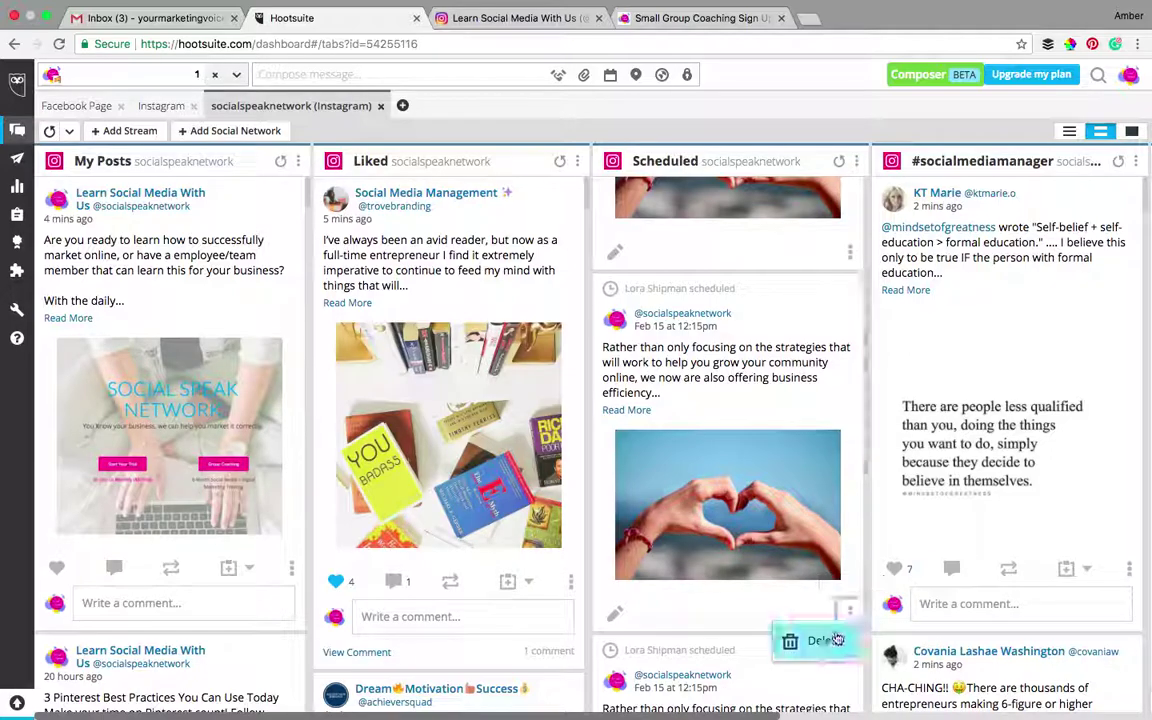
pyautogui.click(821, 643)
pyautogui.click(662, 214)
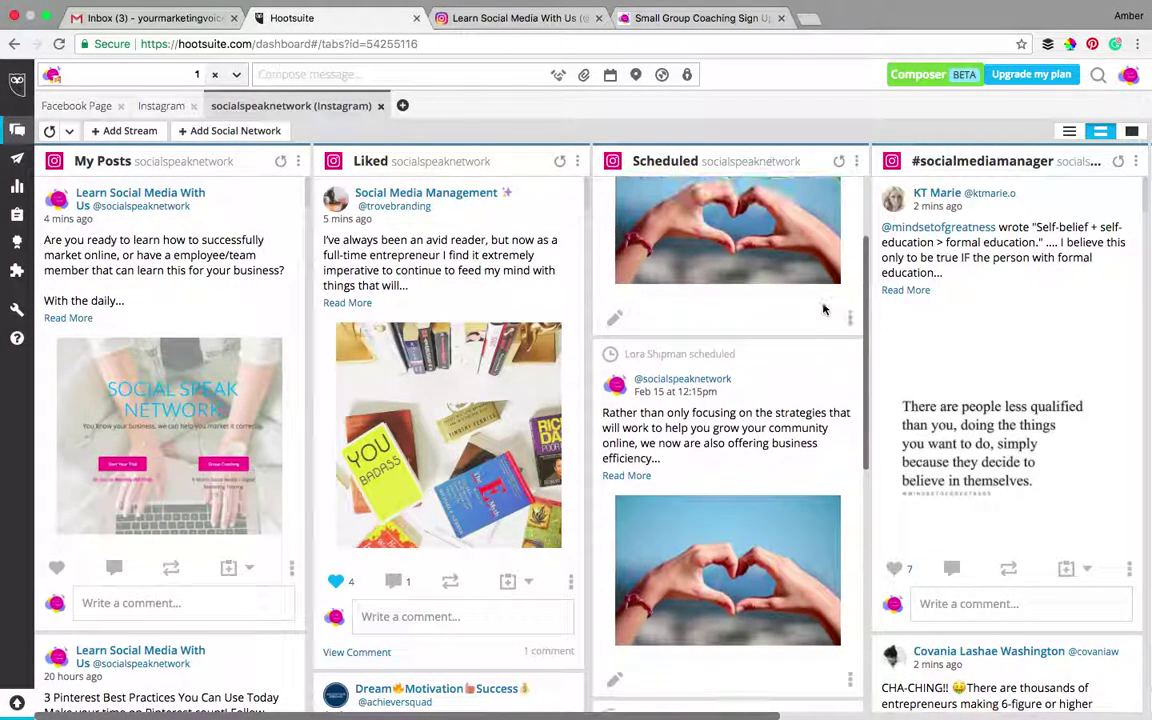
pyautogui.click(850, 320)
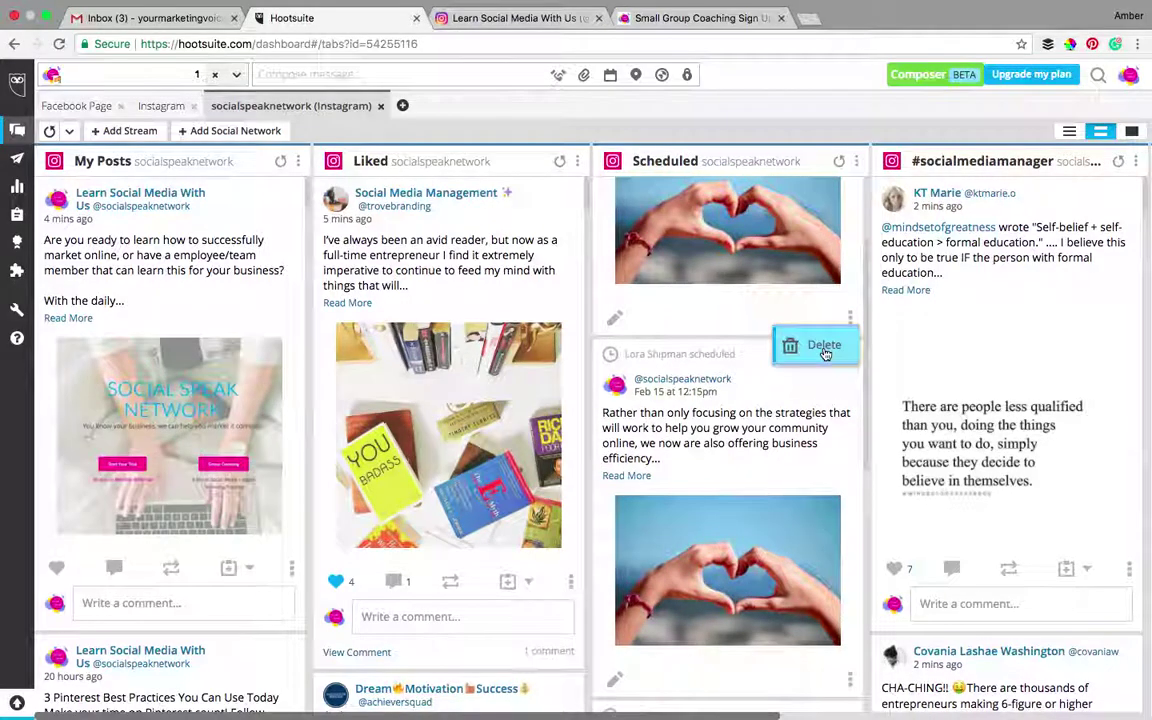
pyautogui.click(822, 343)
# Step: Confirm the duplicate's deletion and check the remaining Feb 15, 12:15pm scheduled post
pyautogui.click(729, 228)
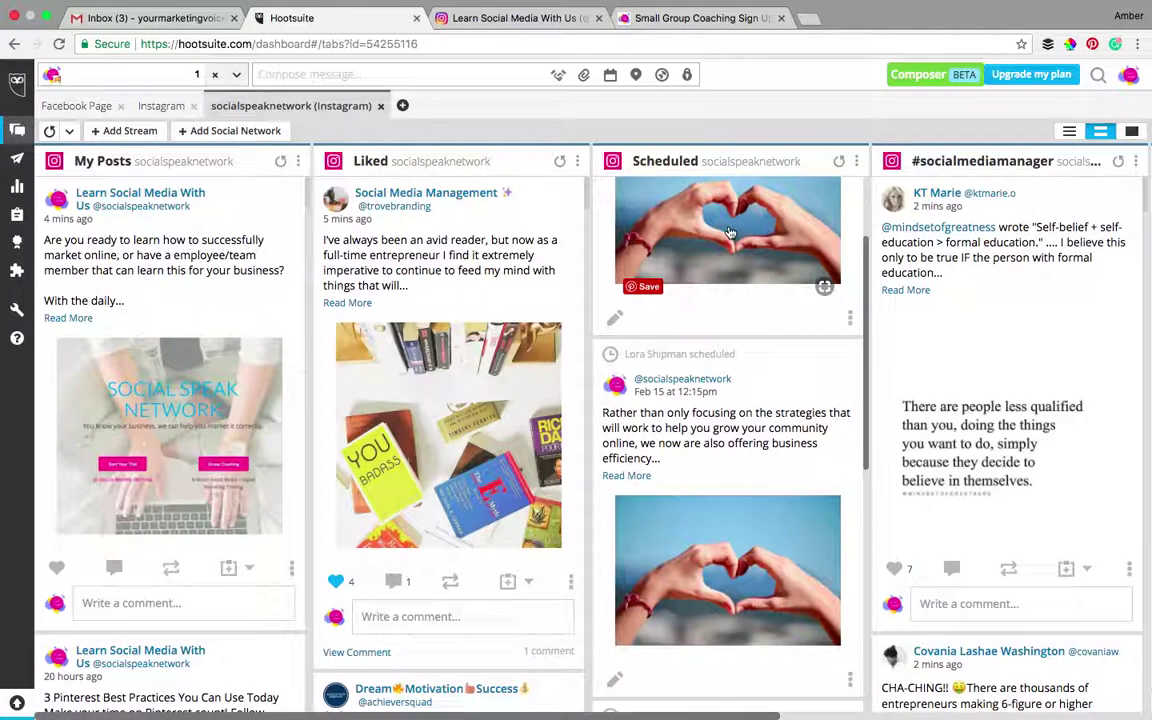
pyautogui.click(431, 78)
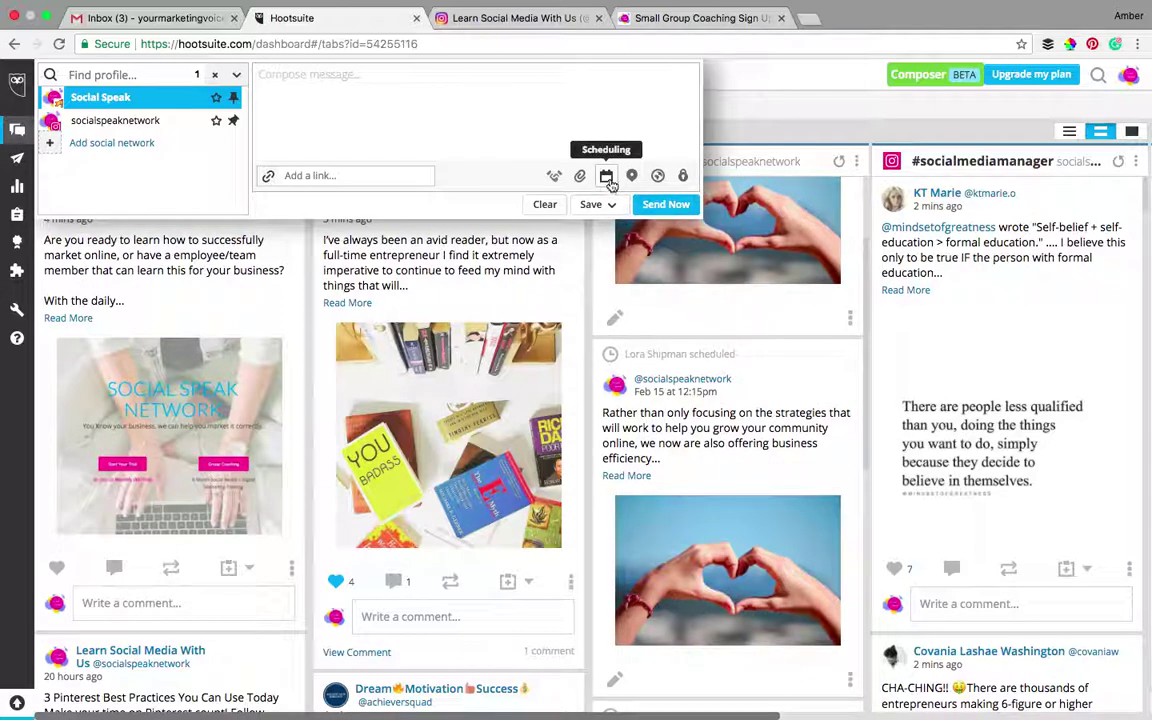
pyautogui.click(838, 161)
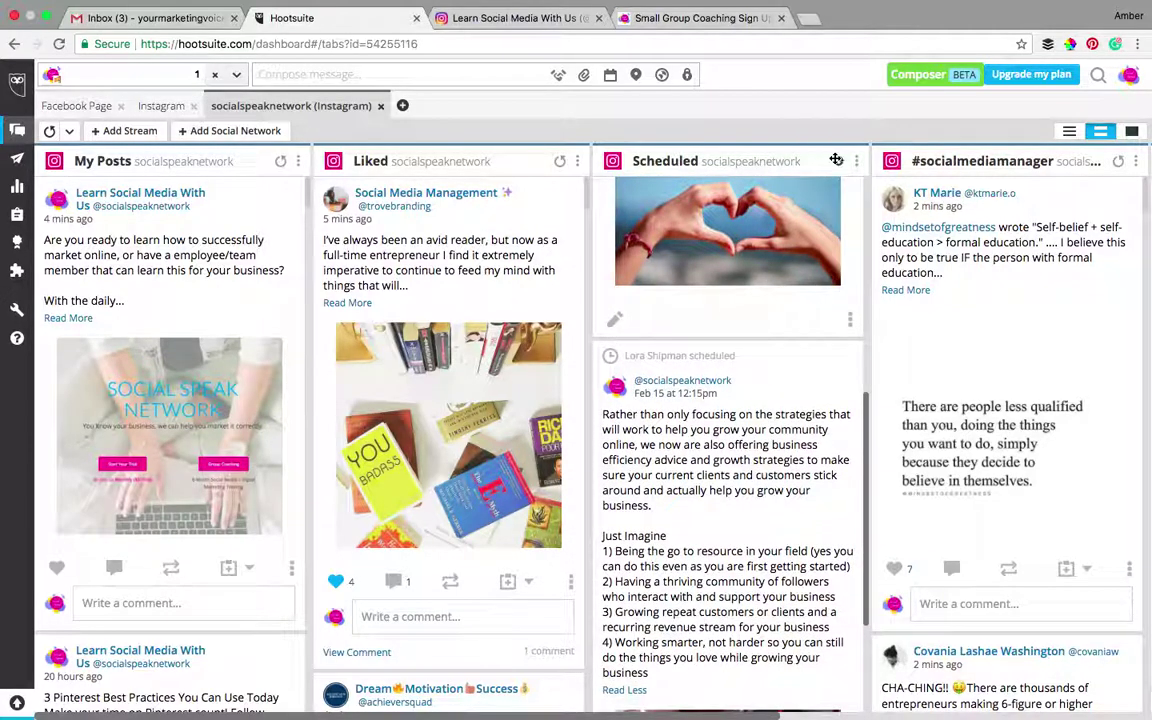
pyautogui.scroll(-5, 785, 400)
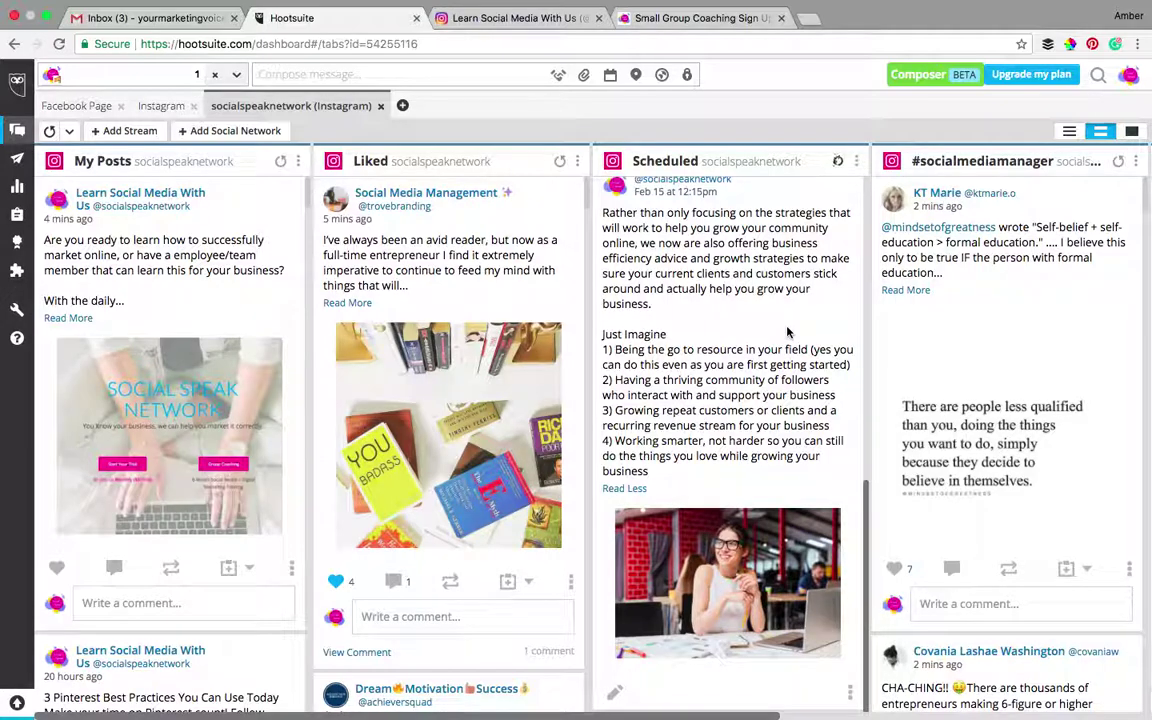
pyautogui.scroll(1, 787, 332)
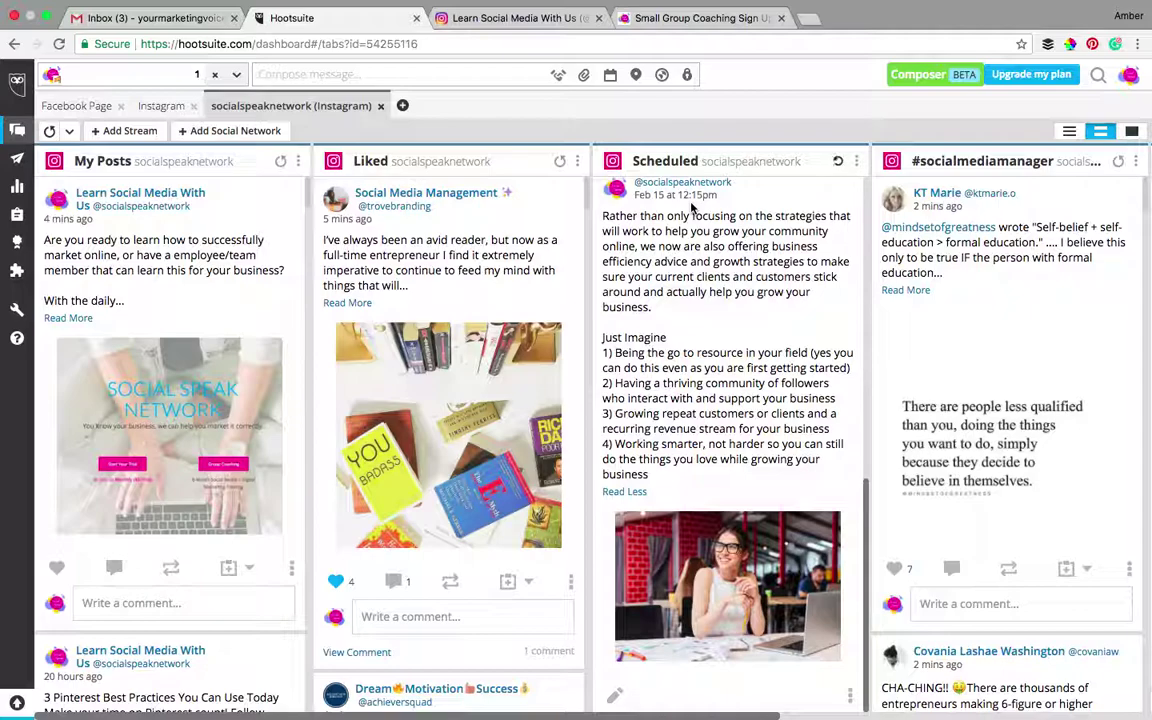
pyautogui.moveTo(865, 10)
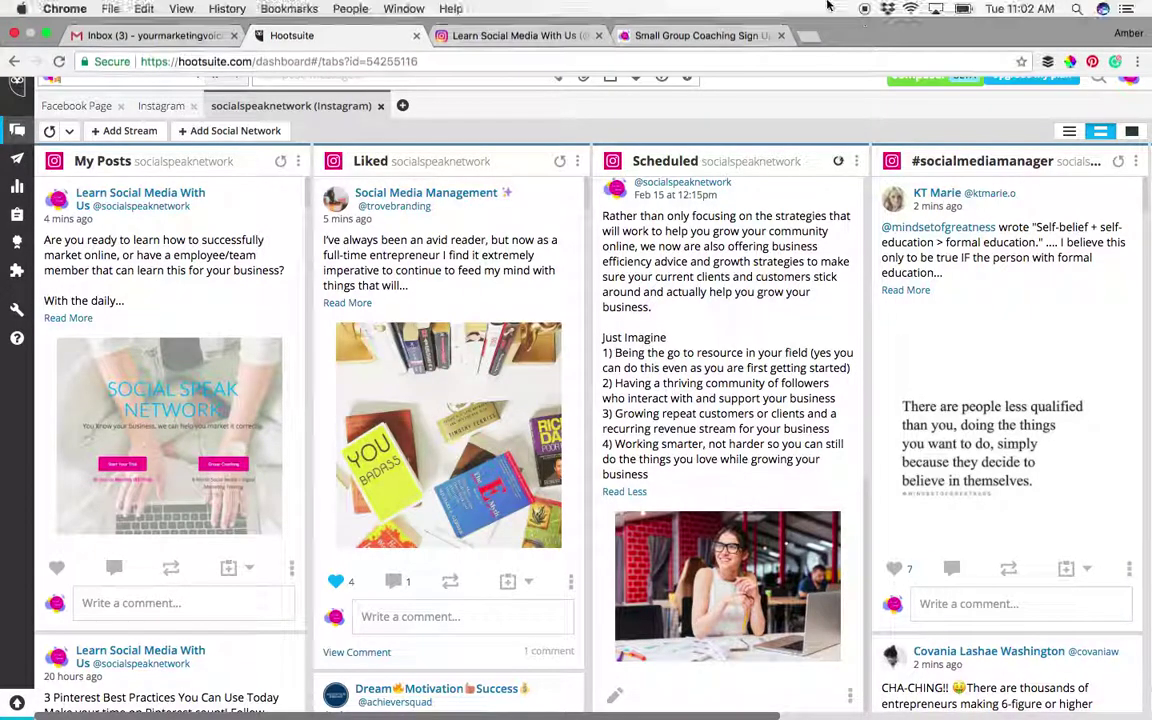